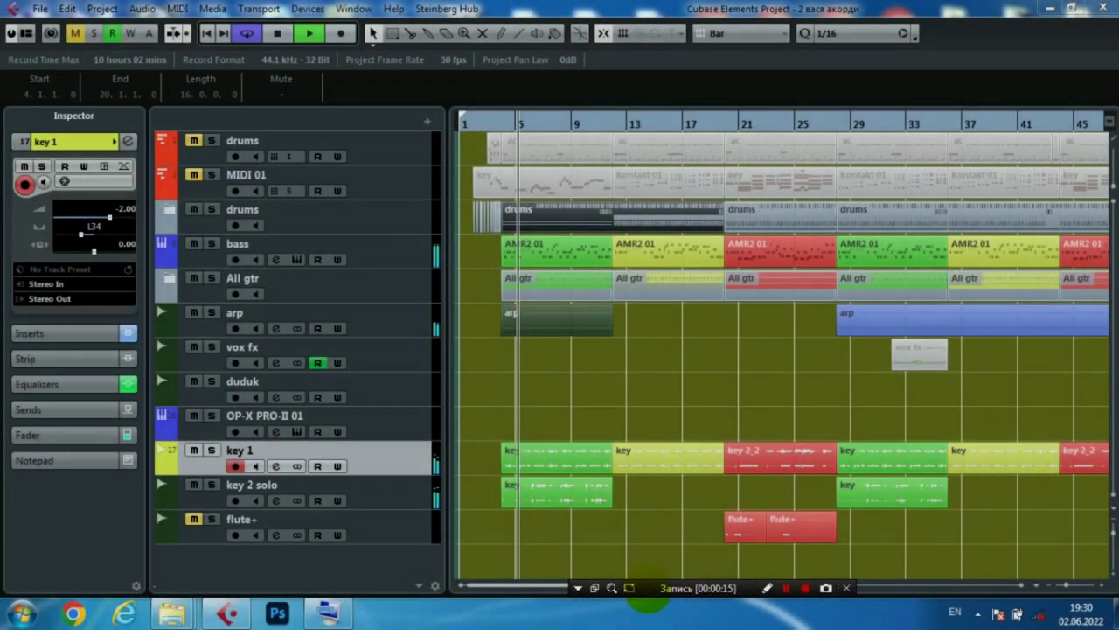
{"action": "left_click", "coordinate": [630, 588]}
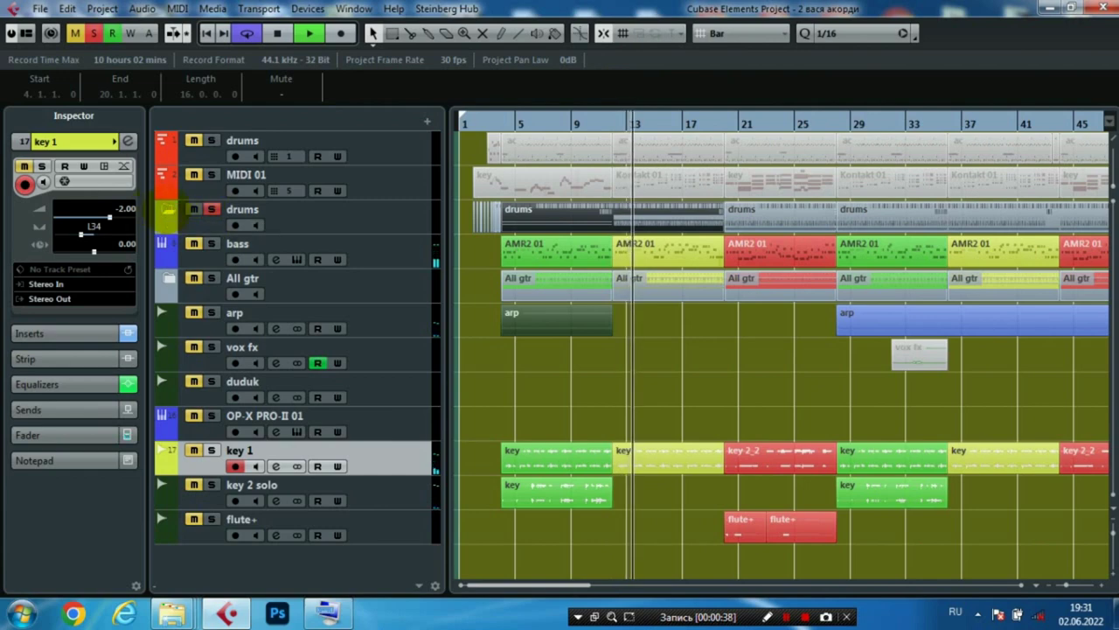
- Expand the drums folder track and unsolo loop percussion, shaker and fill, leaving only drums all soloed inside it
{"action": "left_click", "coordinate": [169, 210]}
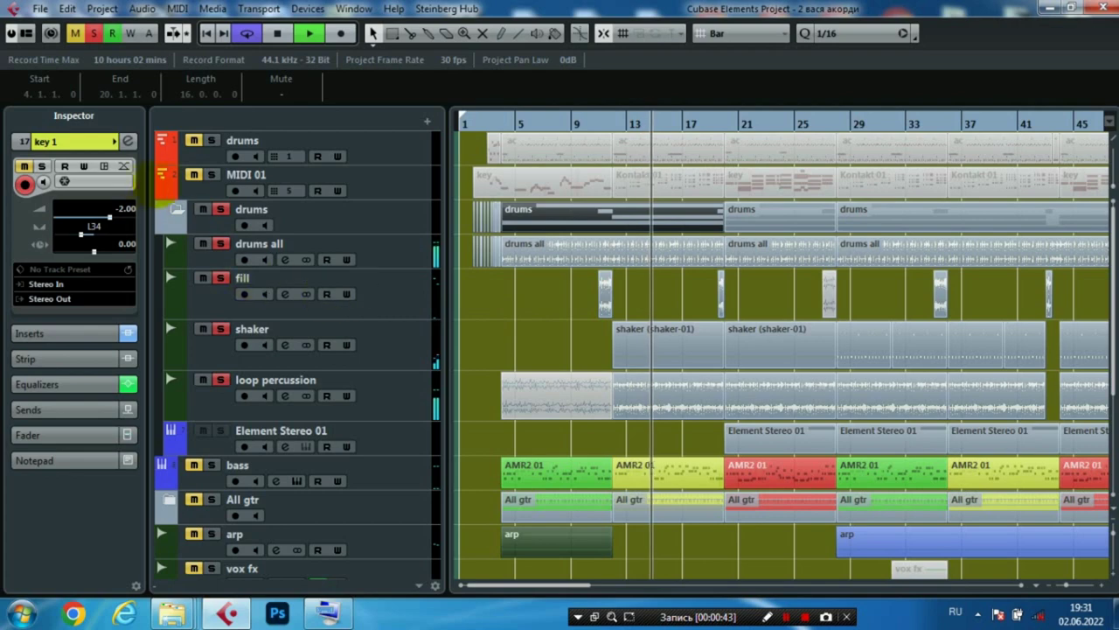
{"action": "left_click", "coordinate": [220, 379]}
{"action": "left_click", "coordinate": [221, 329]}
{"action": "left_click", "coordinate": [221, 277]}
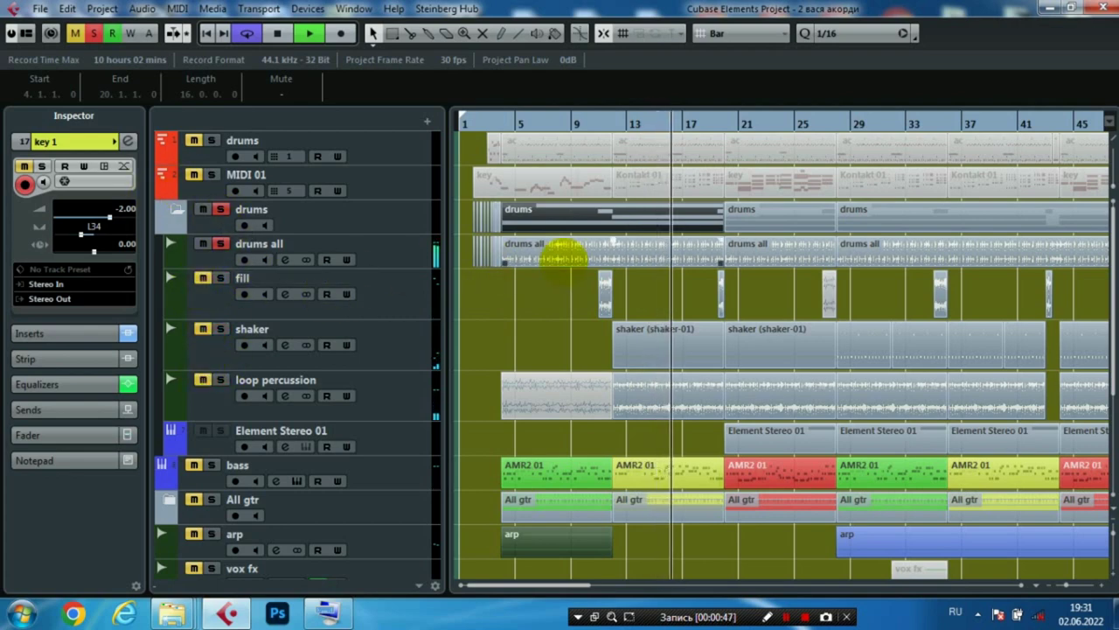
- Set the loop range to the shaker event spanning bars 12 to 20
{"action": "left_click", "coordinate": [673, 249]}
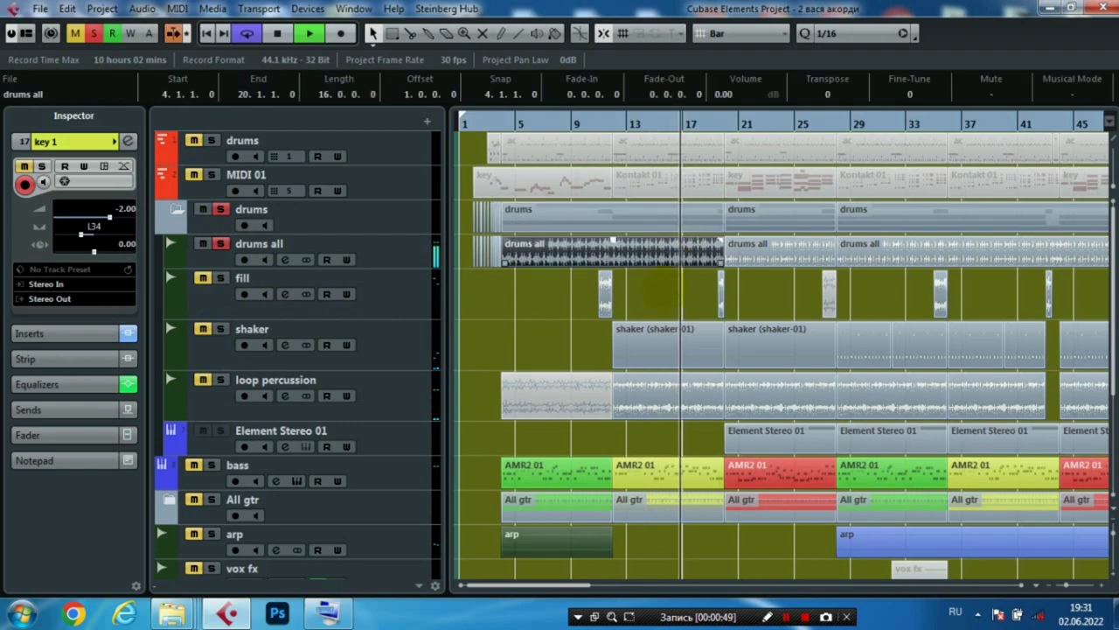
{"action": "left_click", "coordinate": [658, 352]}
{"action": "key", "text": "p"}
- Open the channel settings of the drums all track and examine its GEQ-10 insert
{"action": "left_click", "coordinate": [399, 249]}
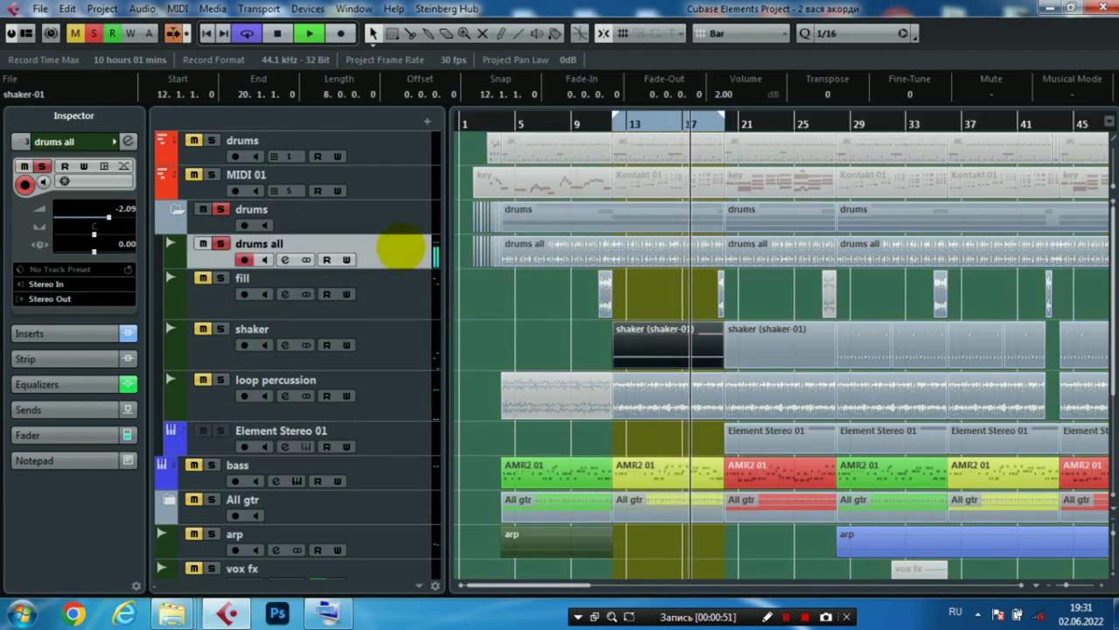
{"action": "left_click", "coordinate": [127, 140]}
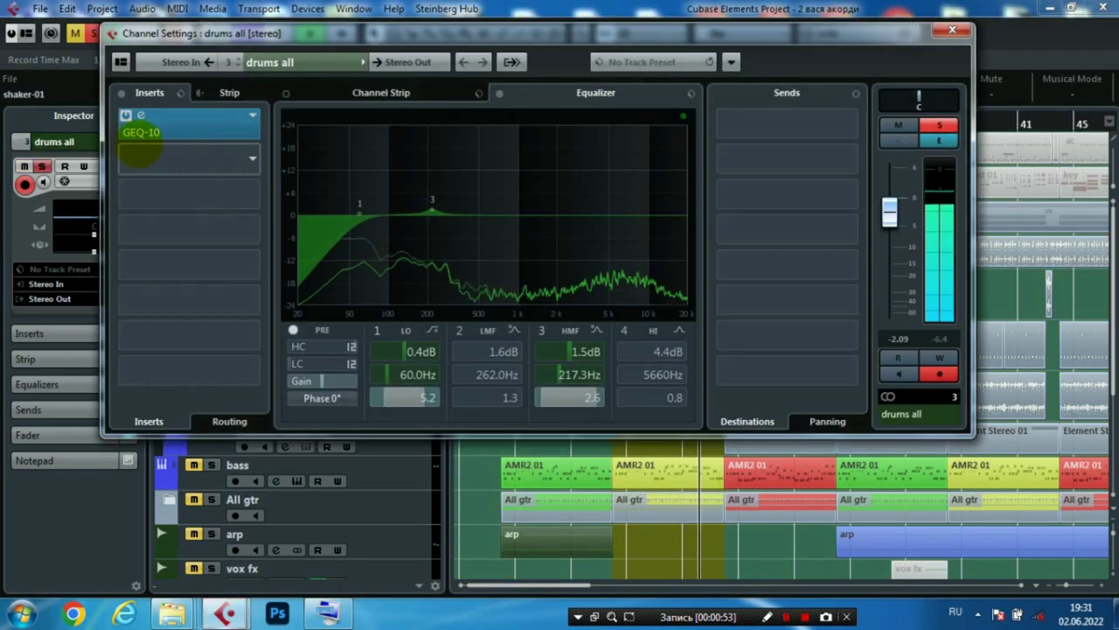
{"action": "left_click", "coordinate": [197, 124]}
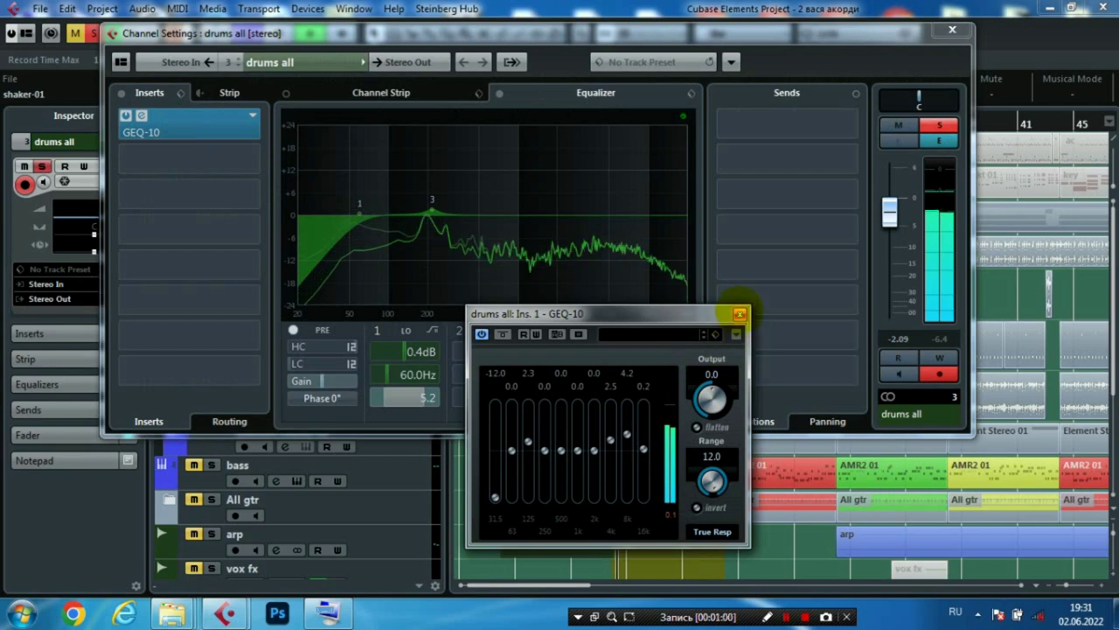
{"action": "left_click", "coordinate": [739, 314]}
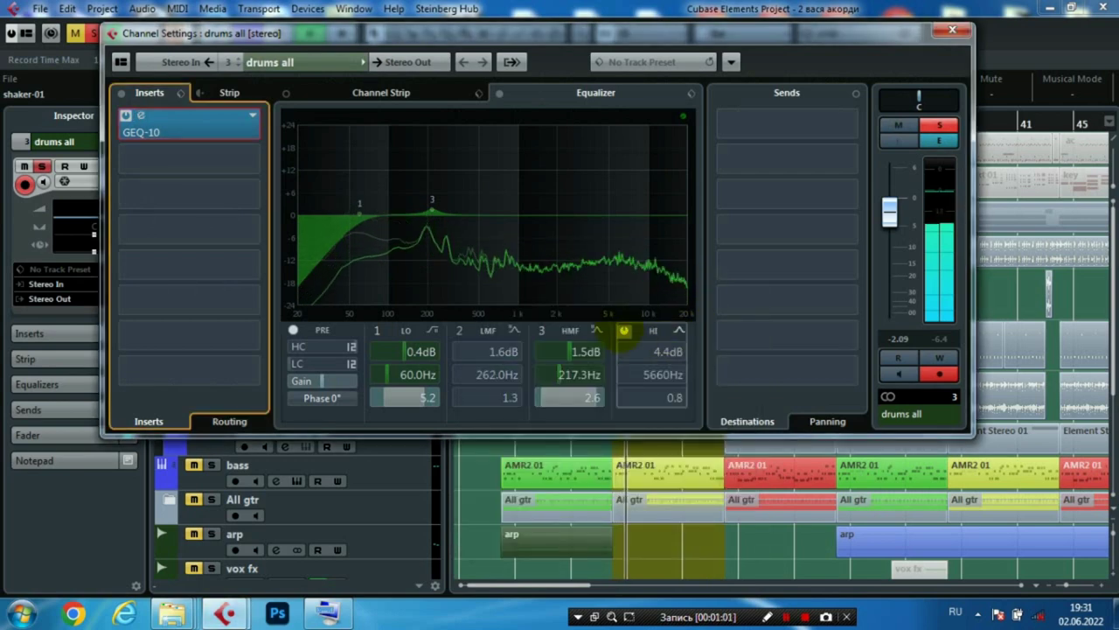
- Enable EQ band 4 on the drums all channel as a high shelf at about 14253 Hz and -1.5 dB
{"action": "left_click", "coordinate": [624, 330]}
{"action": "left_click_drag", "start_coordinate": [616, 188], "coordinate": [670, 217]}
{"action": "left_click", "coordinate": [680, 332]}
{"action": "left_click", "coordinate": [730, 363]}
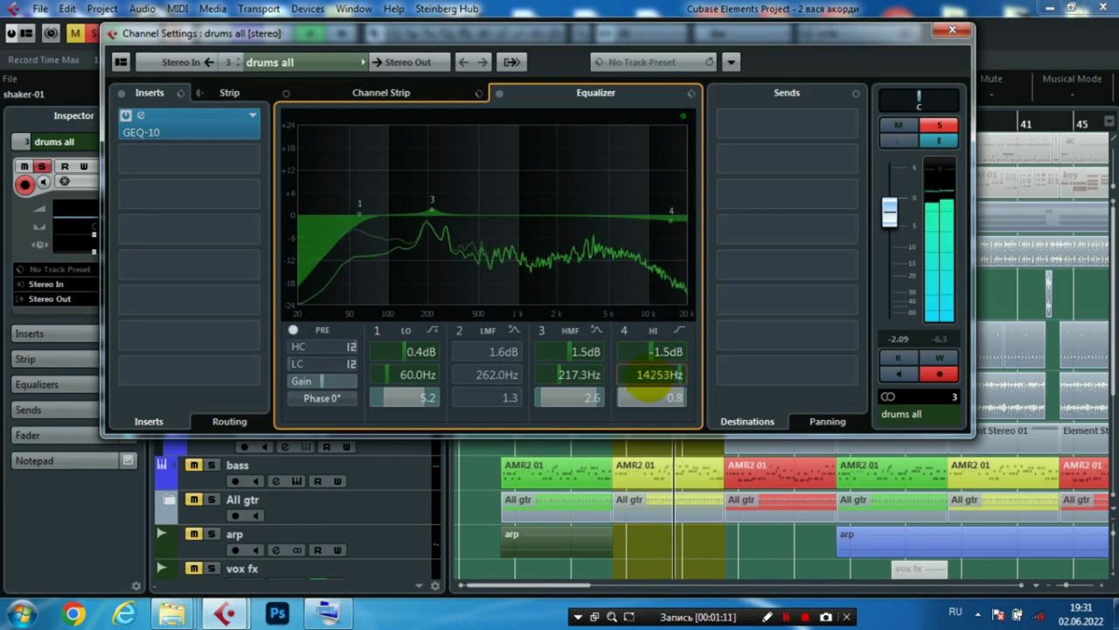
{"action": "left_click", "coordinate": [952, 30]}
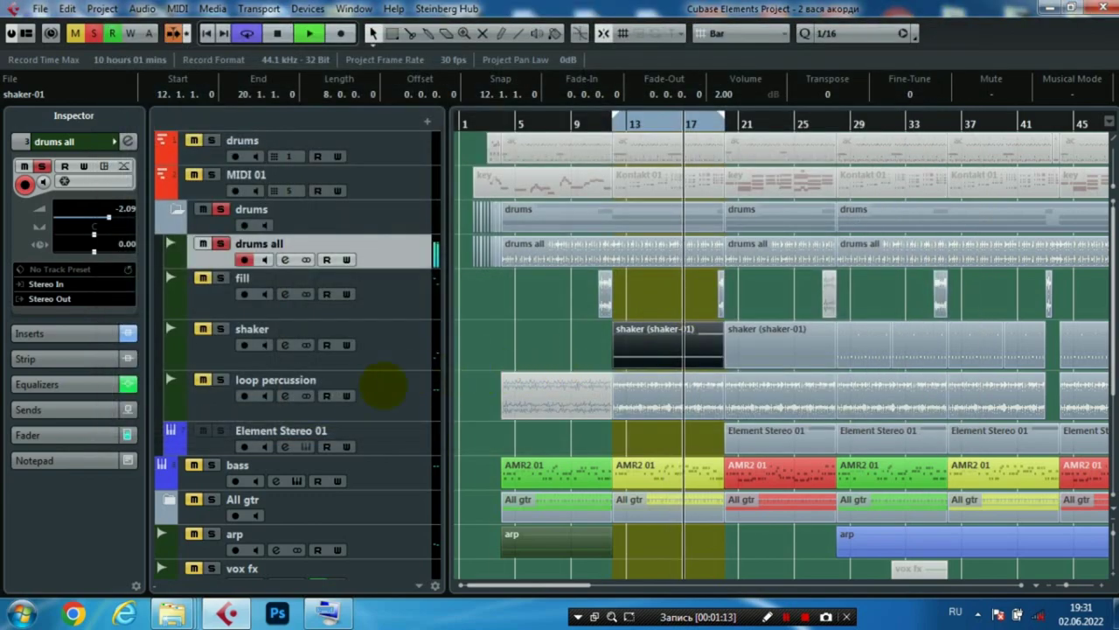
- Isolate the shaker track with its record arming off, and review its Kickstart-64bit insert in the channel settings
{"action": "left_click", "coordinate": [409, 341]}
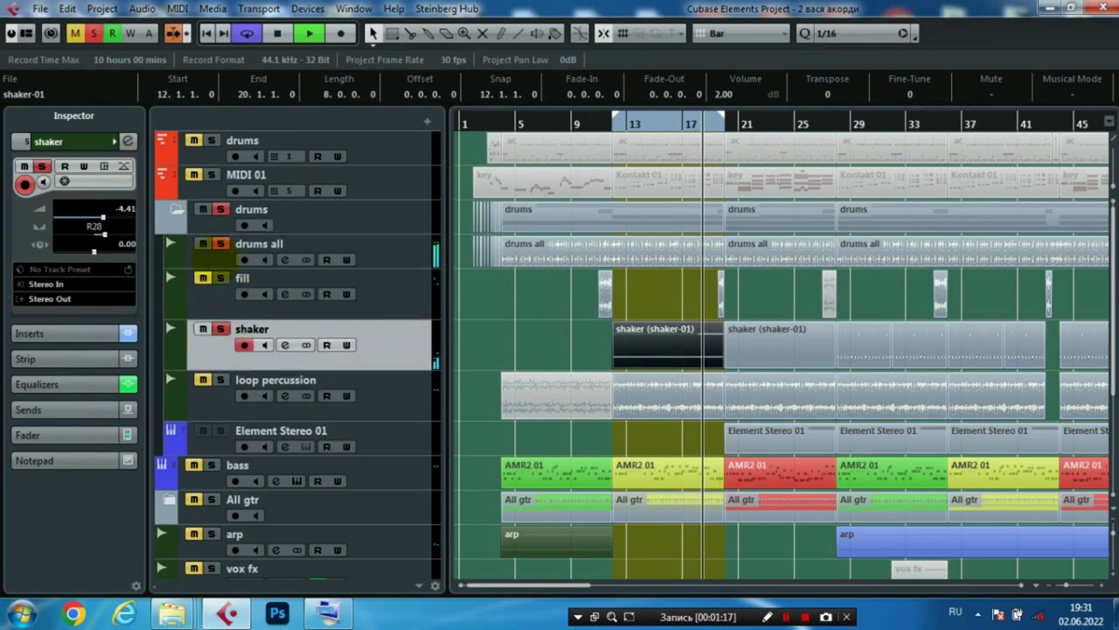
{"action": "left_click", "coordinate": [244, 344]}
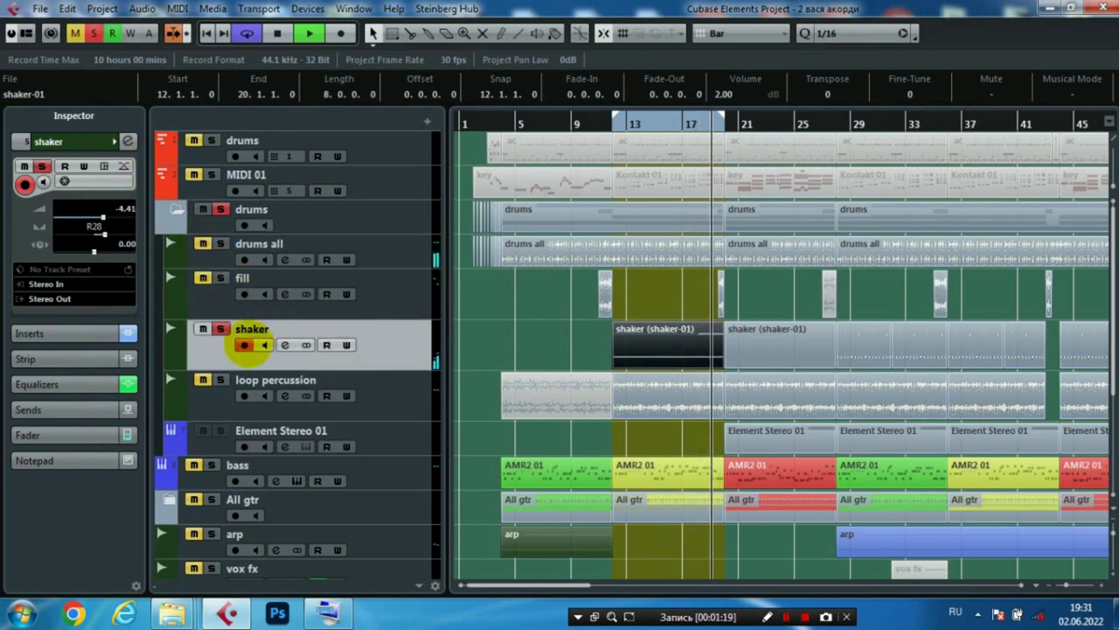
{"action": "left_click", "coordinate": [128, 141]}
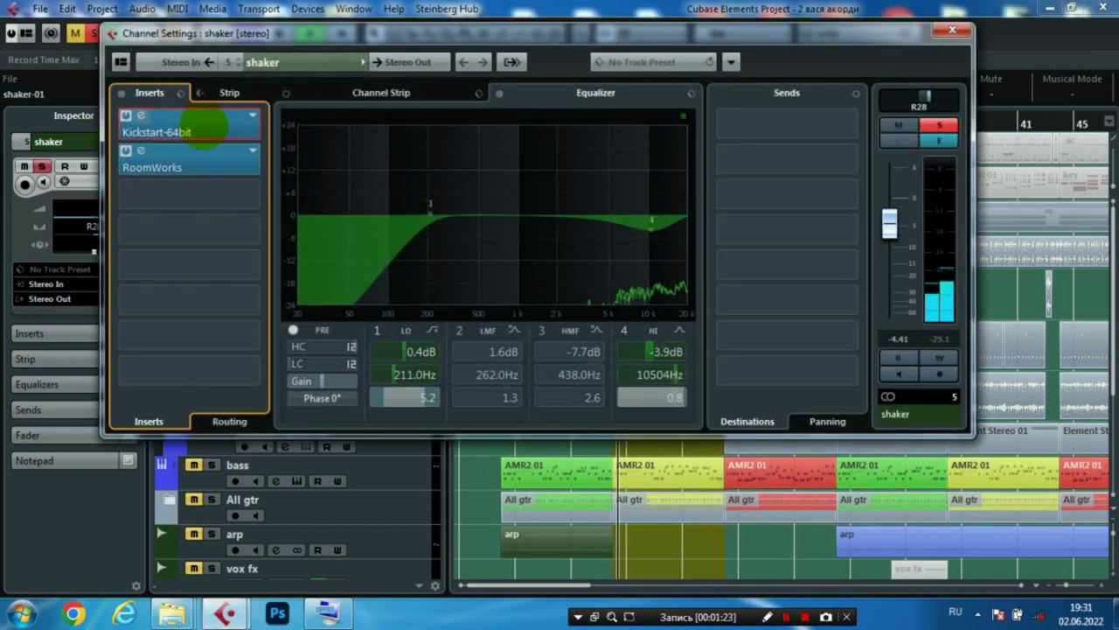
{"action": "left_click", "coordinate": [199, 126]}
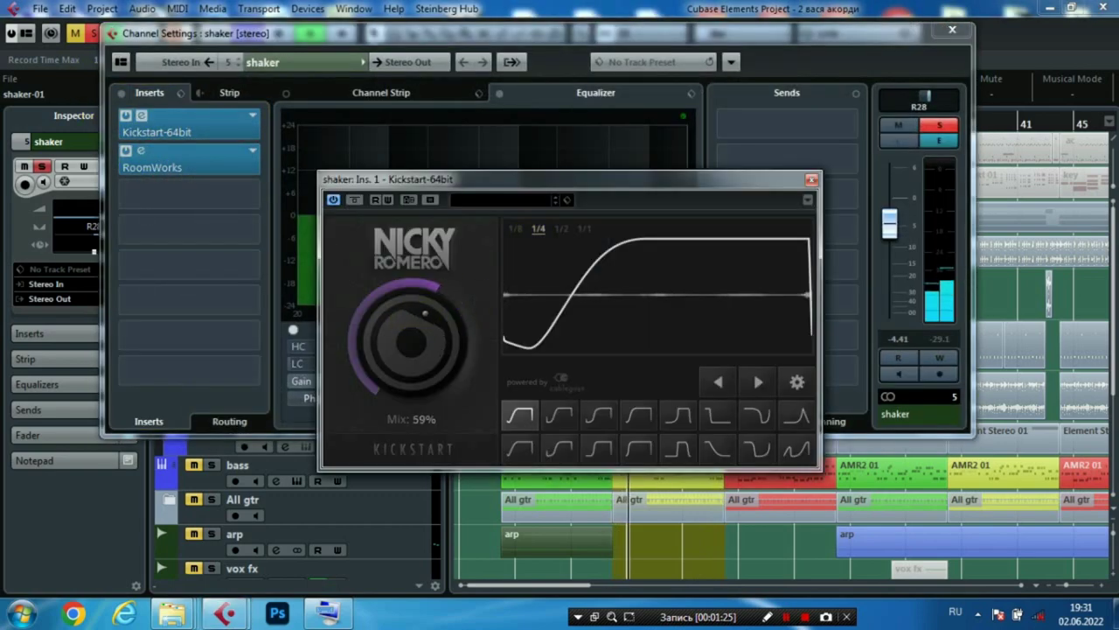
{"action": "left_click", "coordinate": [812, 179]}
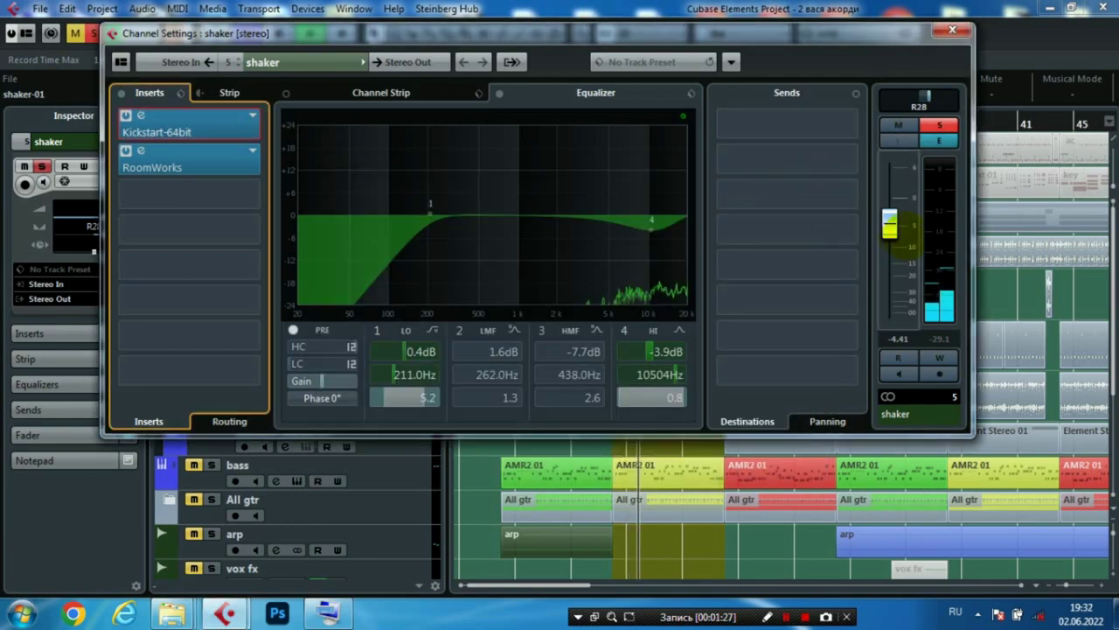
{"action": "left_click", "coordinate": [952, 30]}
- Solo drums all alongside the shaker and raise the shaker channel's volume to about -1.15 dB
{"action": "left_click", "coordinate": [220, 243]}
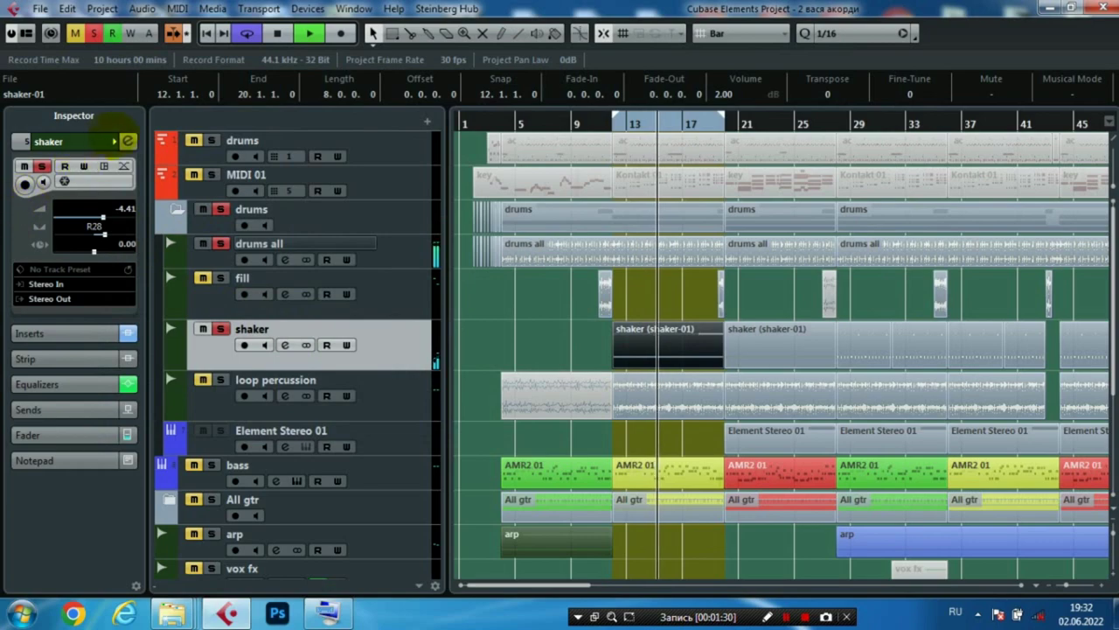
{"action": "left_click", "coordinate": [127, 142]}
{"action": "left_click_drag", "start_coordinate": [889, 224], "coordinate": [889, 210]}
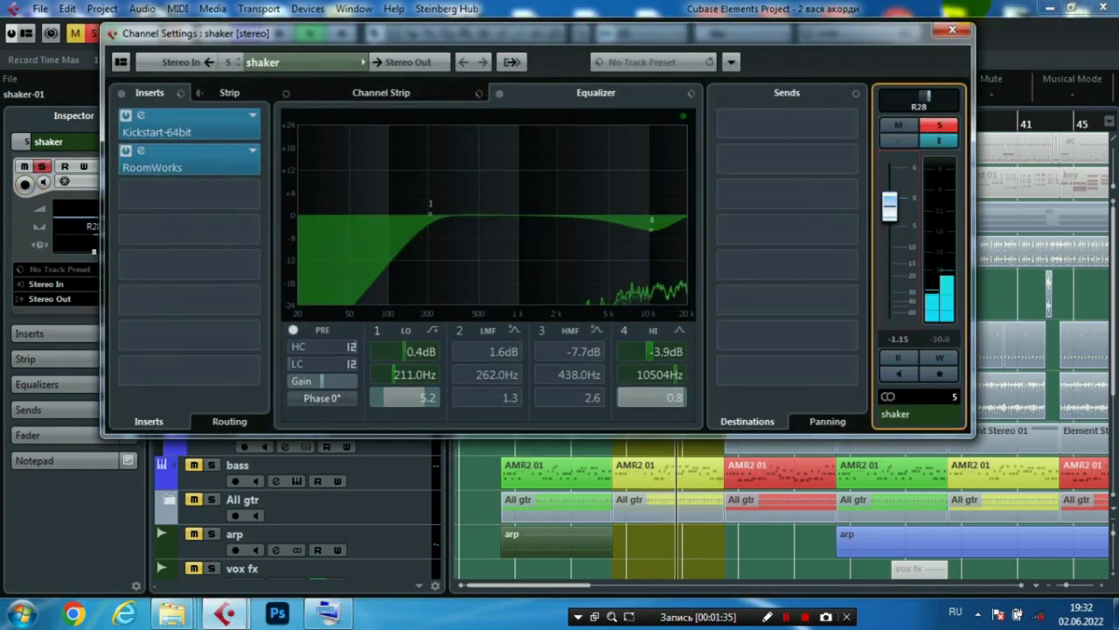
{"action": "left_click", "coordinate": [952, 30]}
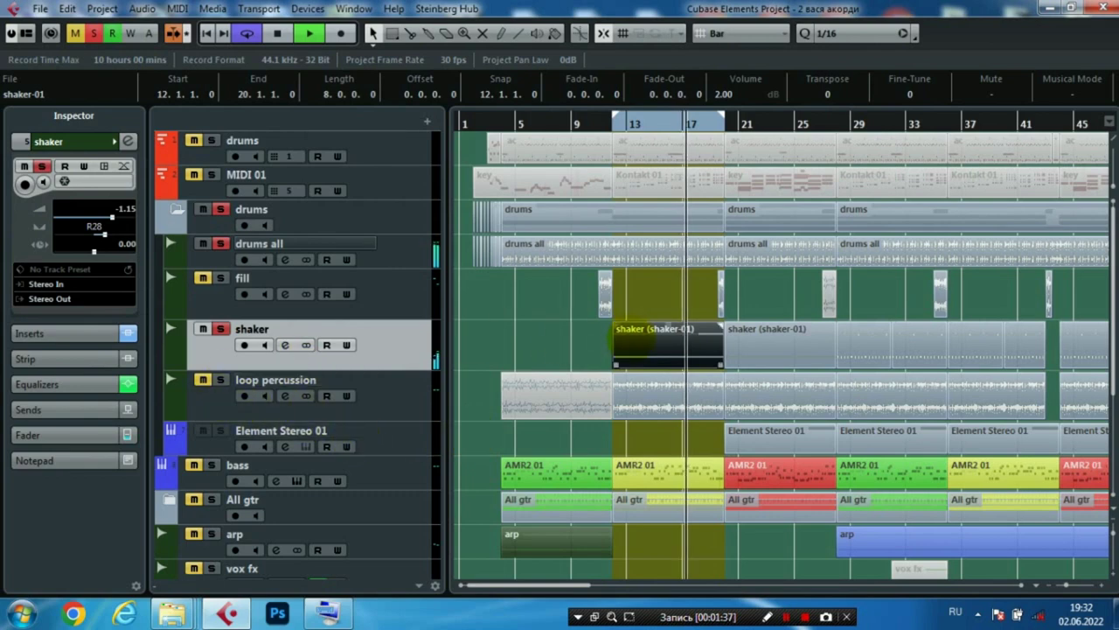
- Solo the loop percussion track and select its audio event spanning bars 12 to 20
{"action": "left_click", "coordinate": [203, 379]}
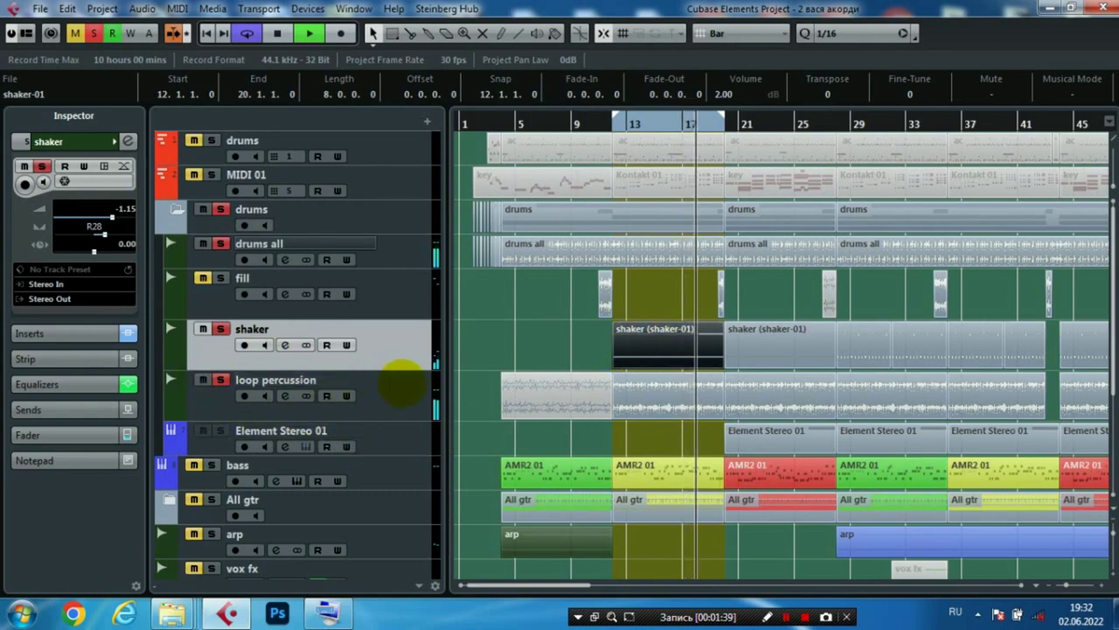
{"action": "left_click", "coordinate": [400, 380]}
{"action": "left_click", "coordinate": [657, 398]}
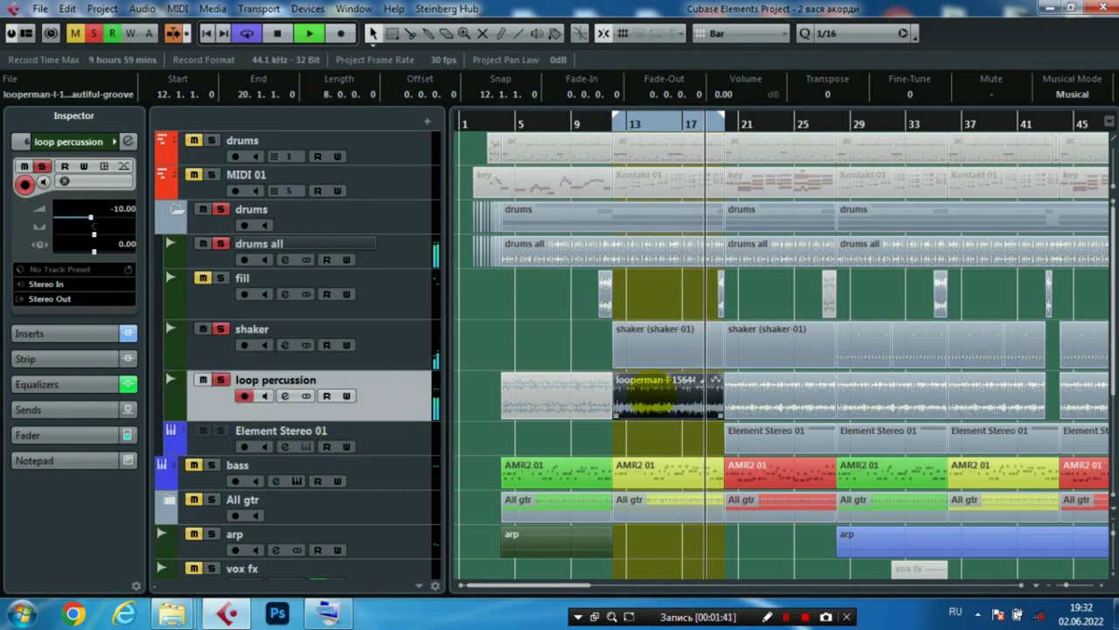
- Open the loop percussion channel settings and examine the RoomWorks reverb and DaTube inserts
{"action": "left_click", "coordinate": [128, 141]}
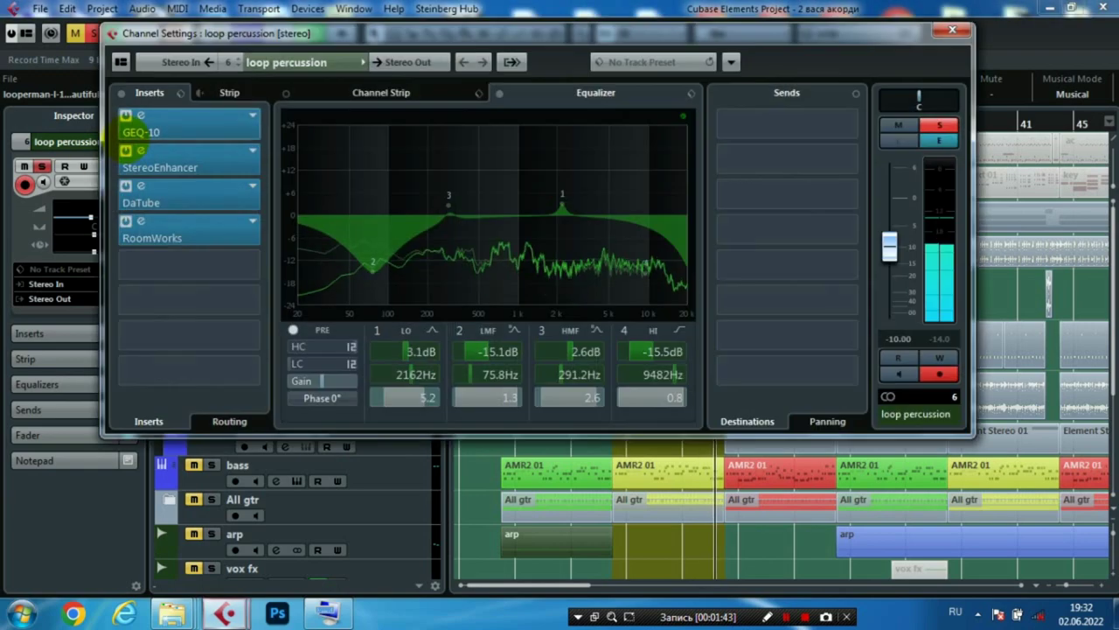
{"action": "double_click", "coordinate": [208, 229]}
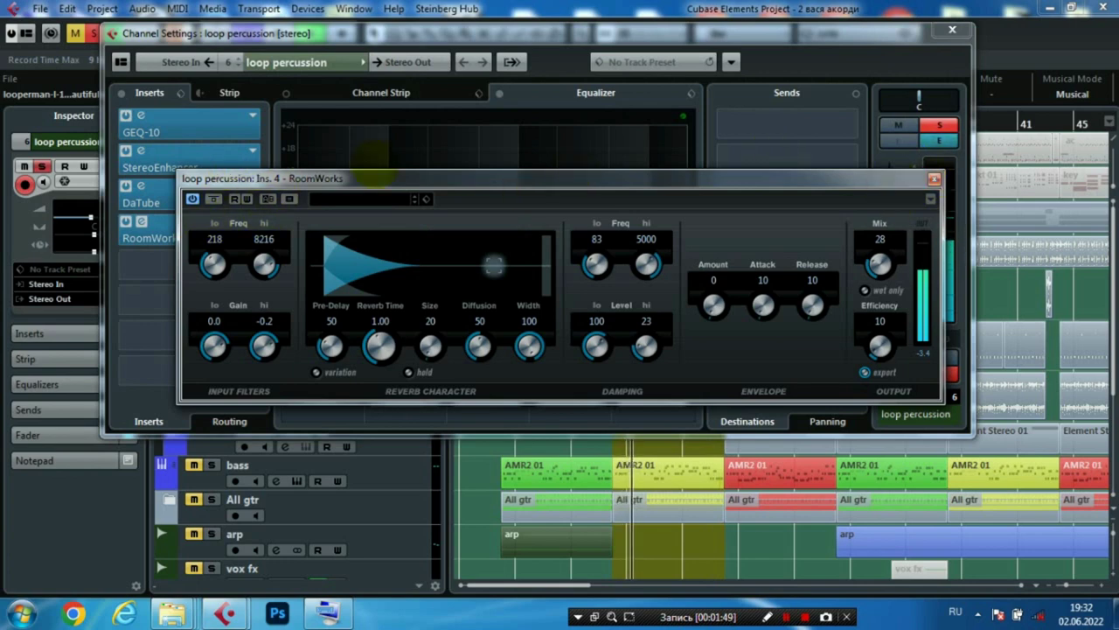
{"action": "left_click", "coordinate": [933, 179]}
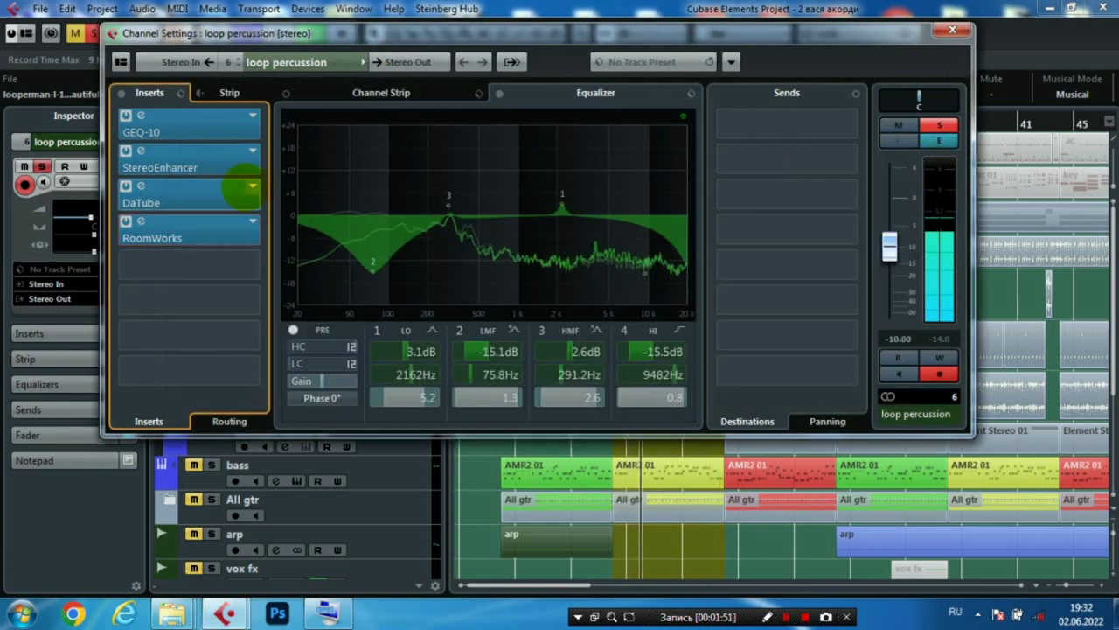
{"action": "double_click", "coordinate": [201, 190]}
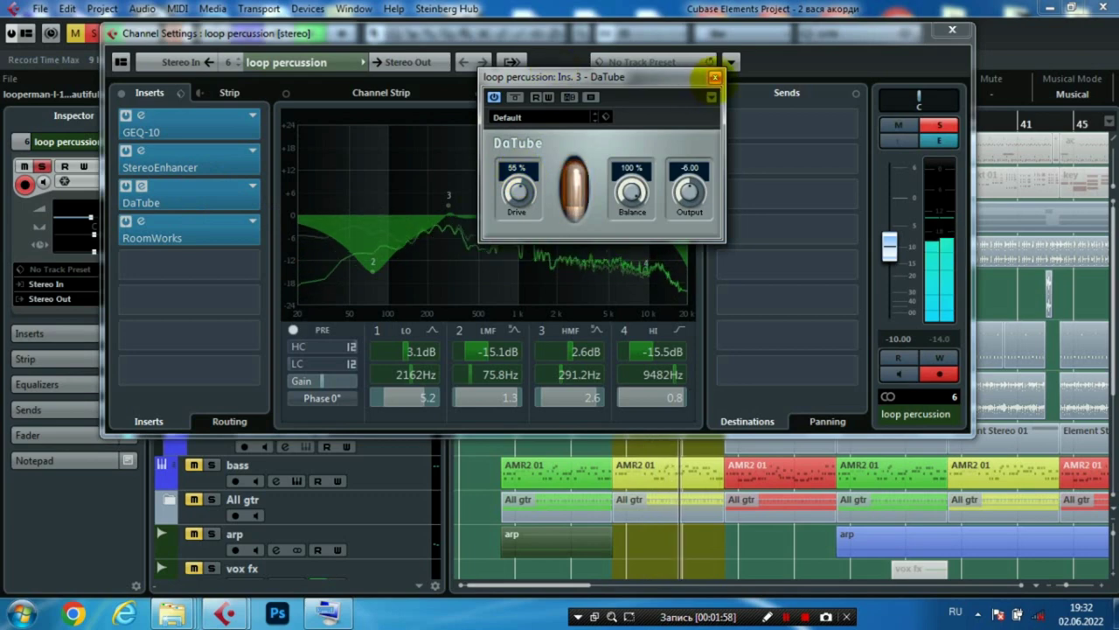
{"action": "left_click", "coordinate": [715, 77]}
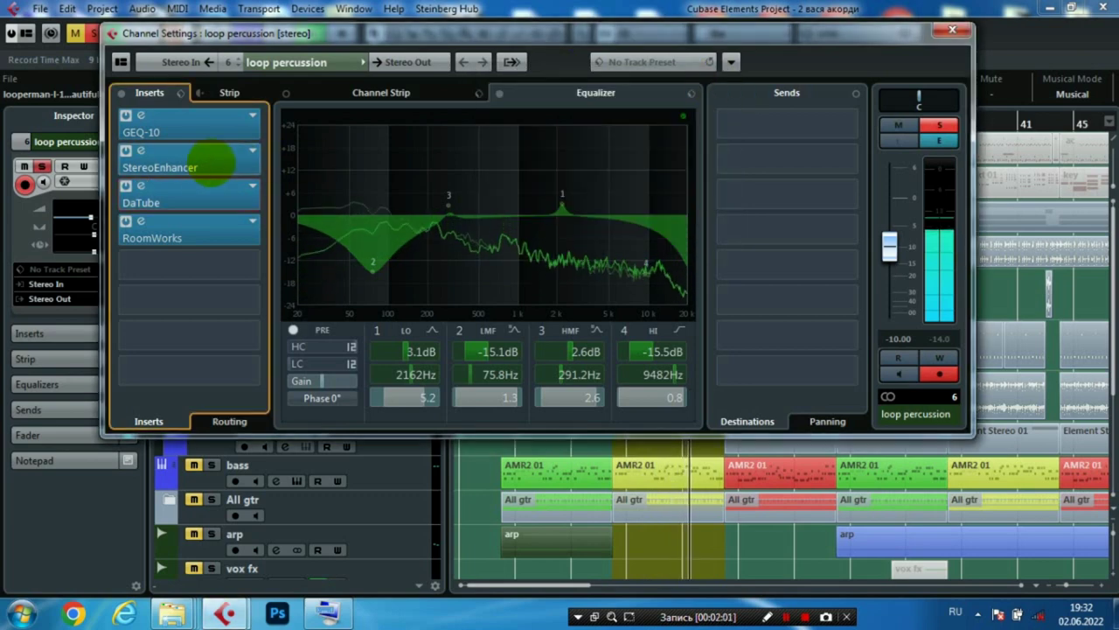
- Examine the StereoEnhancer and GEQ-10 inserts on the loop percussion channel
{"action": "left_click", "coordinate": [200, 161]}
{"action": "left_click_drag", "start_coordinate": [800, 259], "coordinate": [763, 68]}
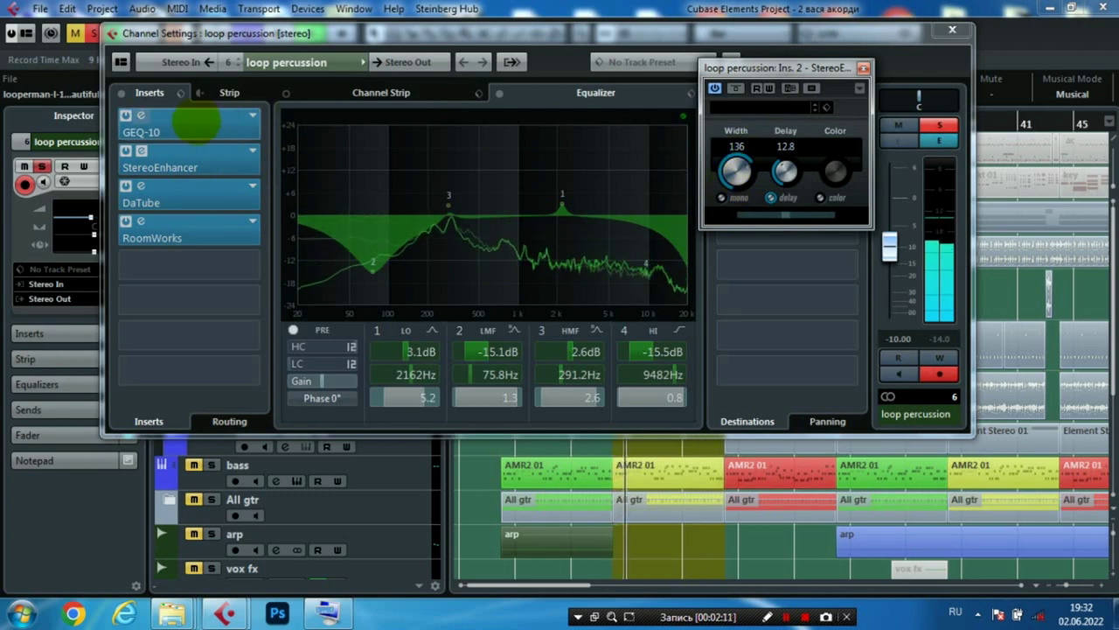
{"action": "left_click", "coordinate": [200, 119]}
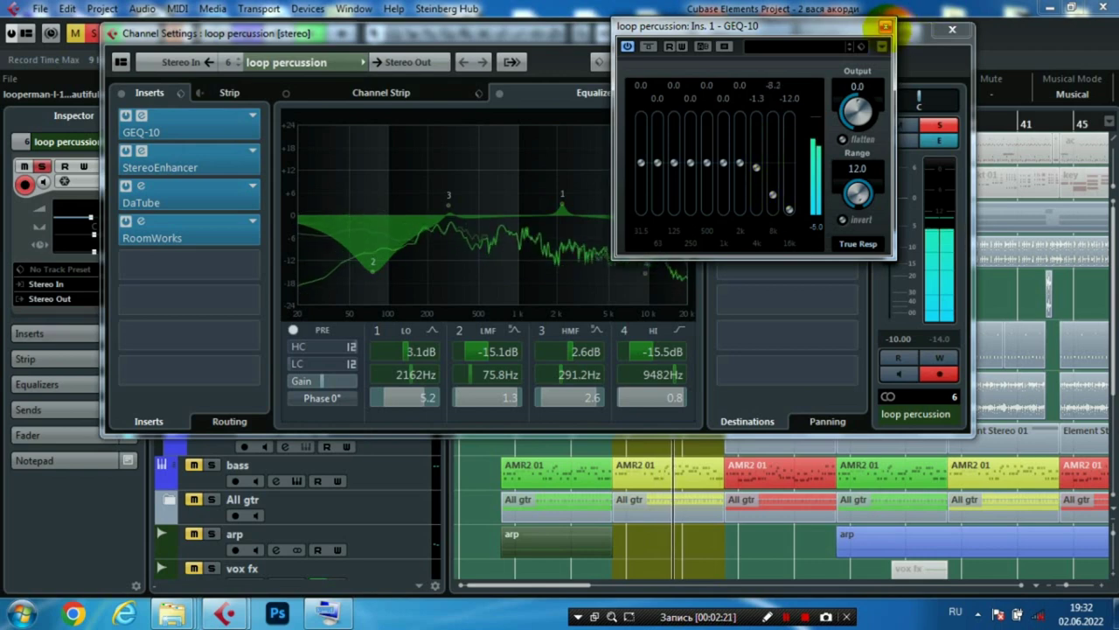
{"action": "left_click", "coordinate": [885, 27]}
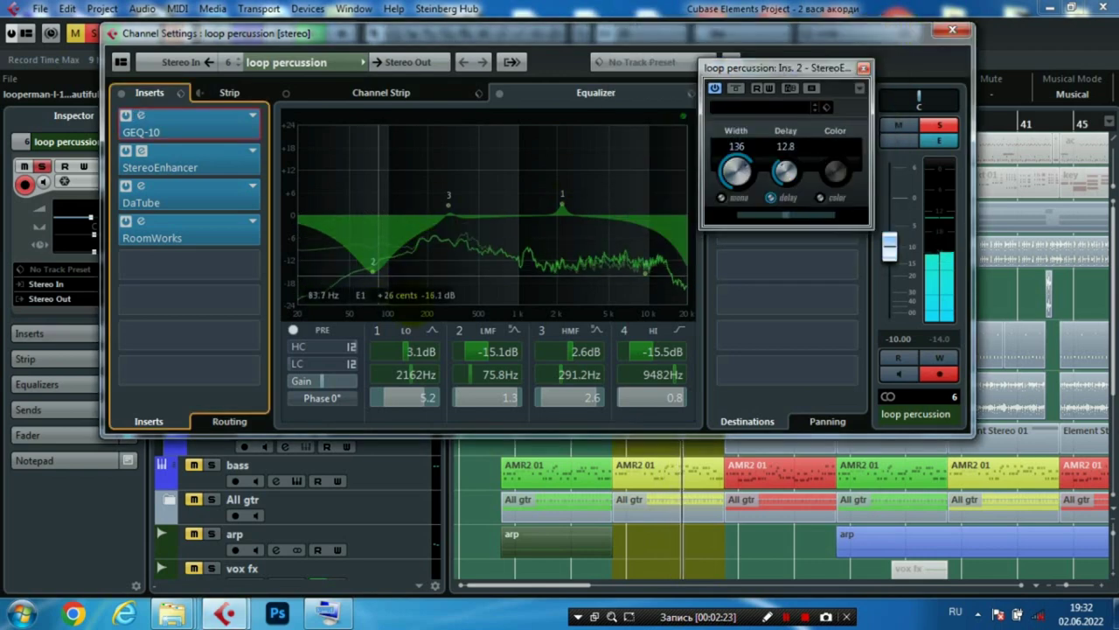
- Compare the loop percussion sound with EQ band 2 off and on, leave it enabled, and close the channel settings
{"action": "left_click", "coordinate": [458, 331]}
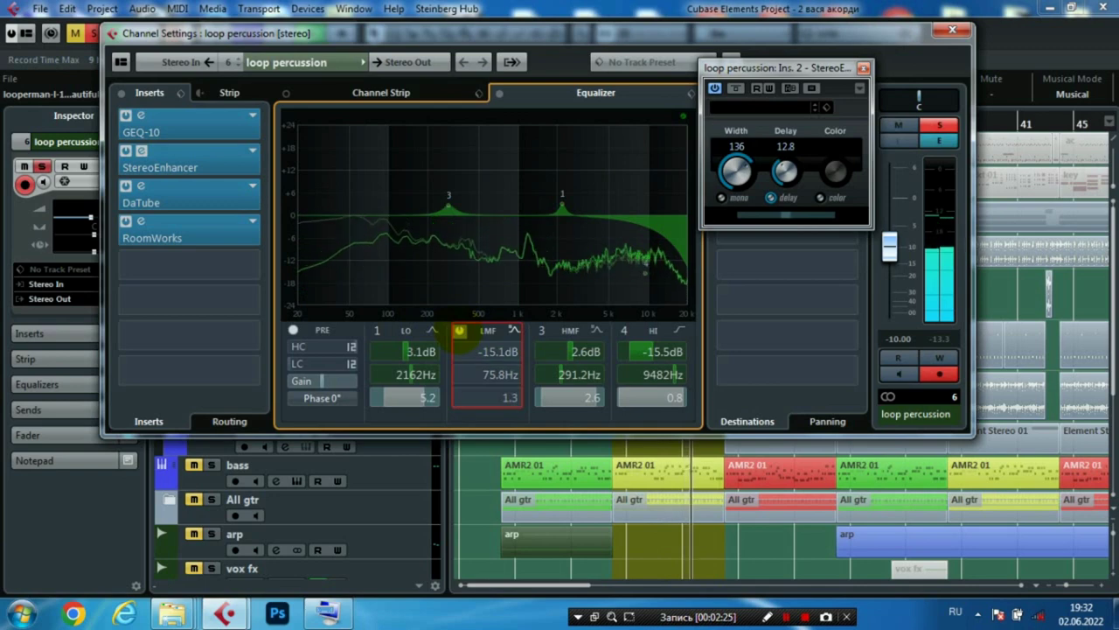
{"action": "left_click", "coordinate": [458, 330]}
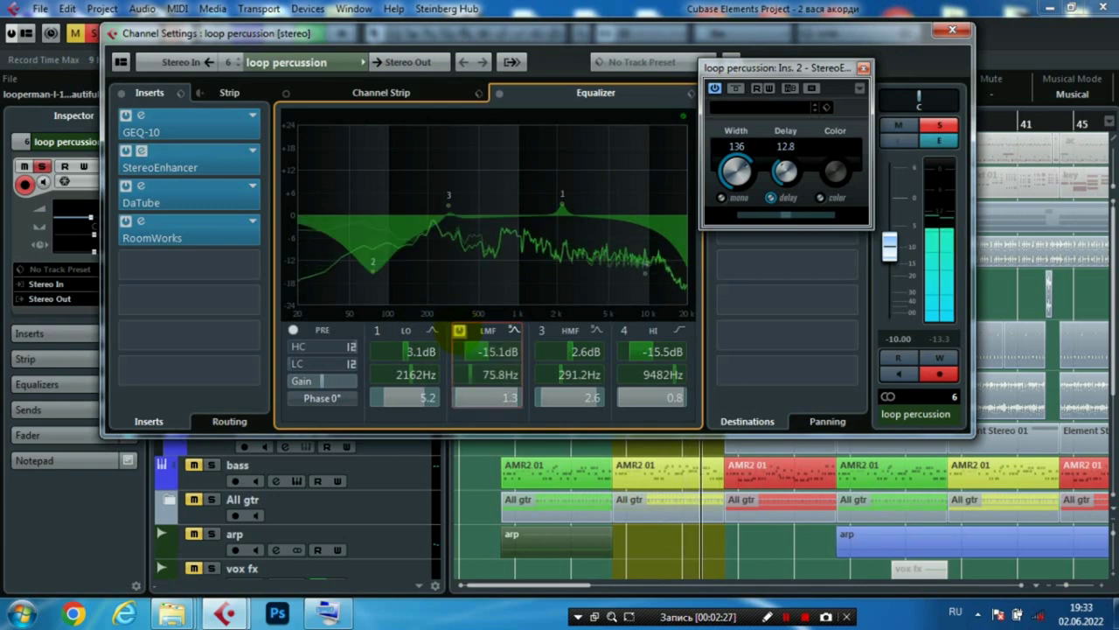
{"action": "left_click", "coordinate": [459, 330]}
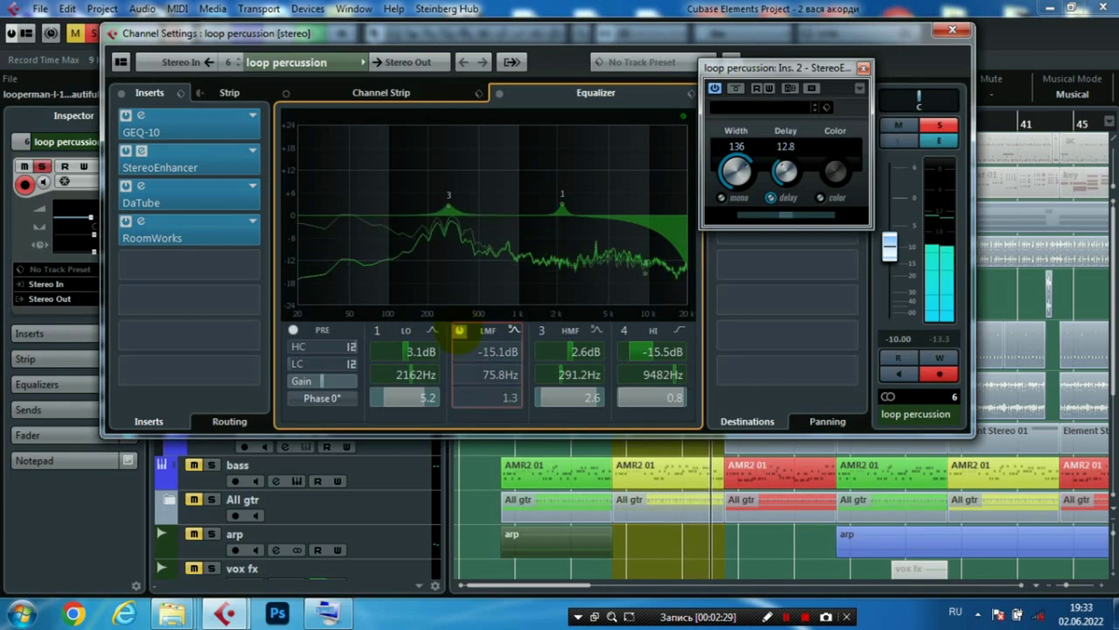
{"action": "left_click", "coordinate": [458, 331]}
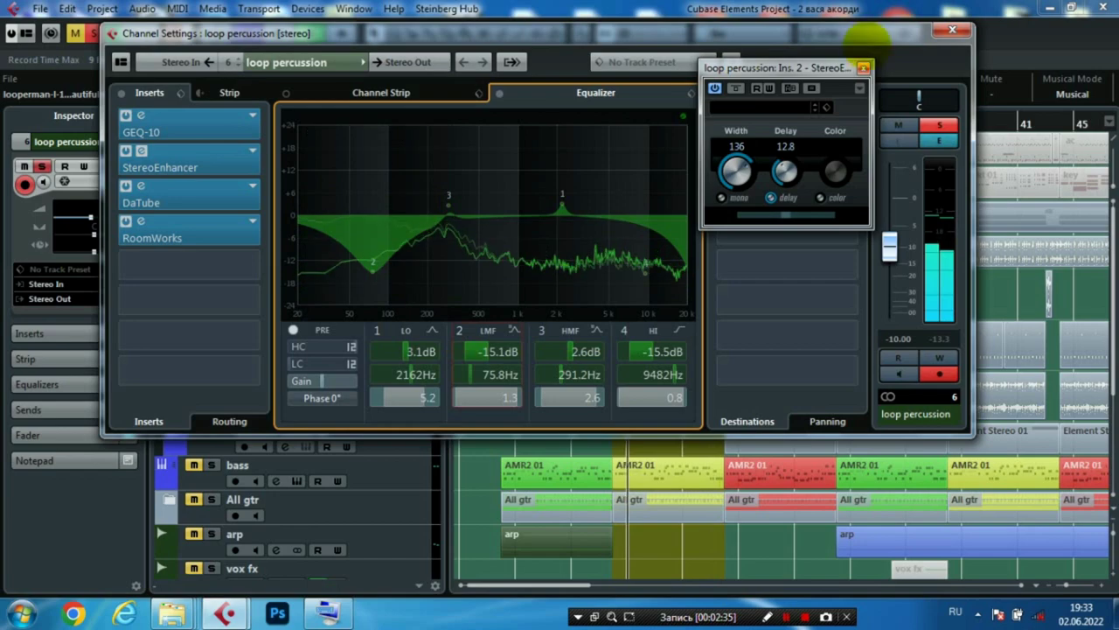
{"action": "left_click", "coordinate": [863, 67]}
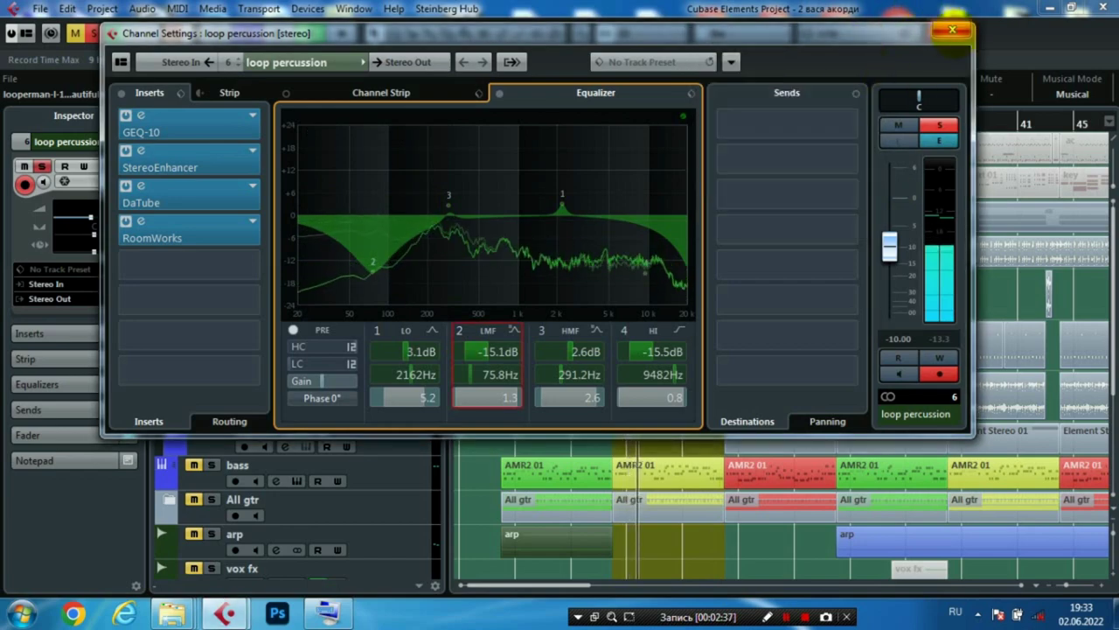
{"action": "left_click", "coordinate": [952, 31]}
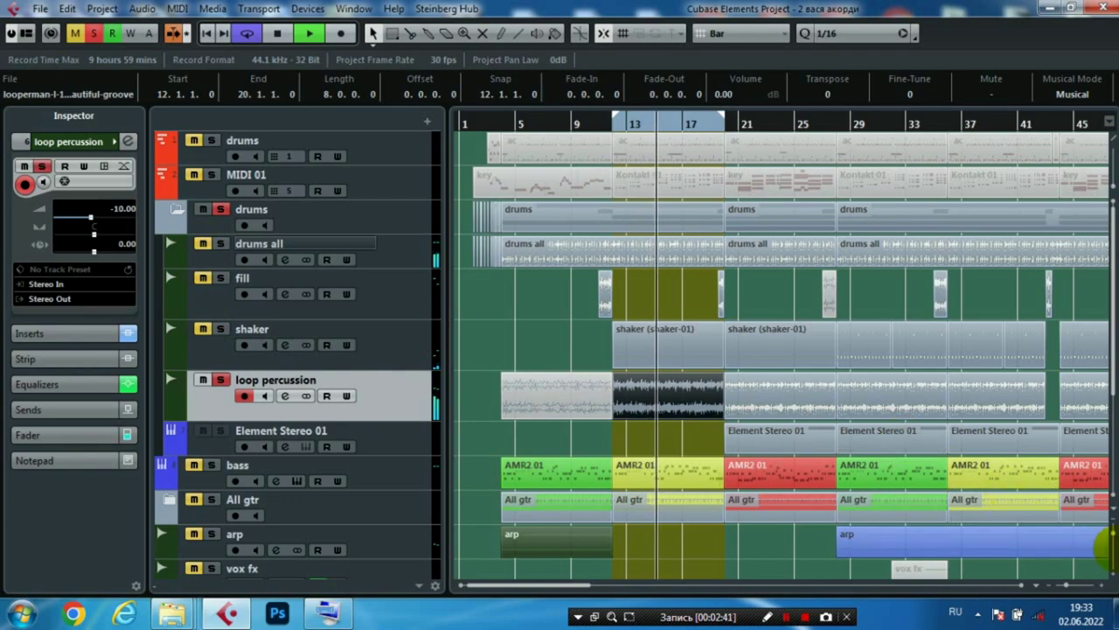
- Enlarge the track rows and solo the shaker, drums all and fill tracks alongside loop percussion
{"action": "left_click", "coordinate": [1113, 573]}
{"action": "scroll", "coordinate": [779, 350], "scroll_direction": "down", "scroll_amount": 2}
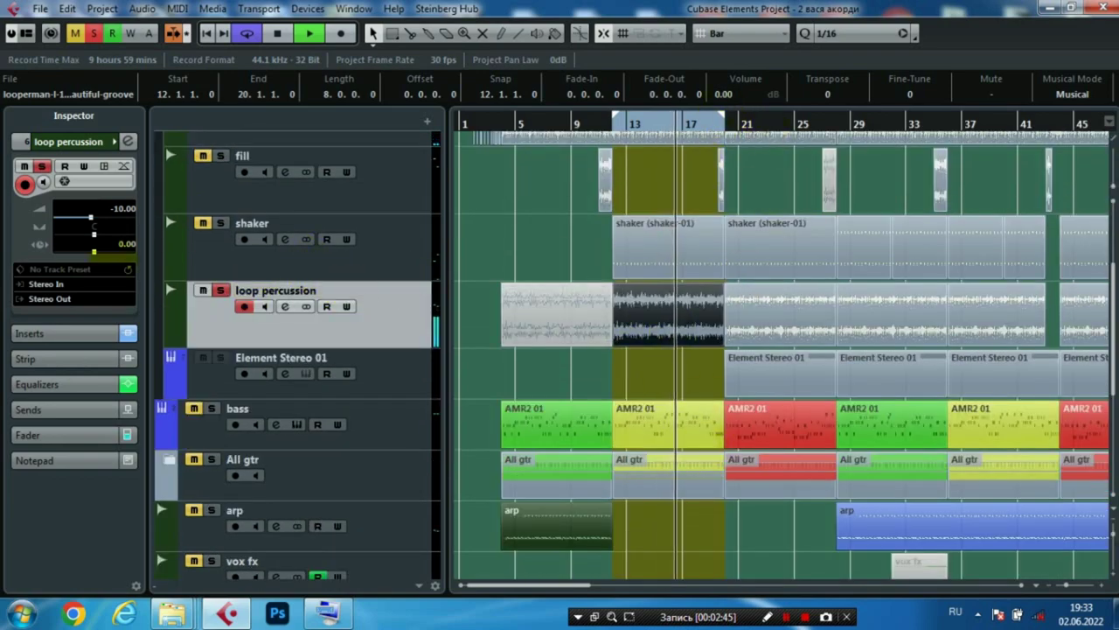
{"action": "left_click", "coordinate": [175, 229]}
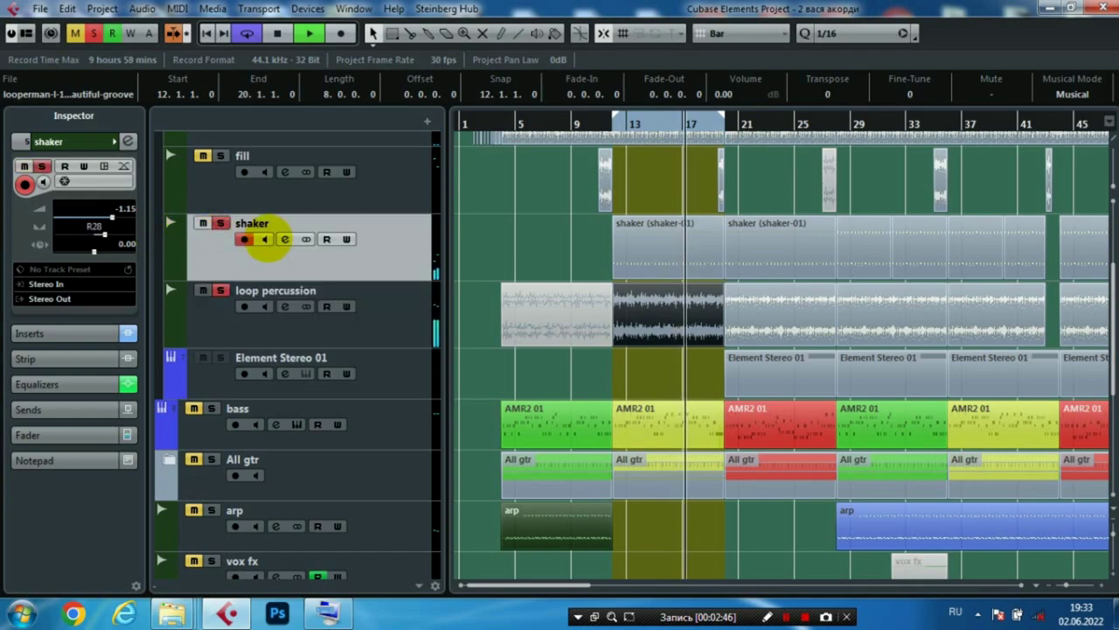
{"action": "scroll", "coordinate": [262, 245], "scroll_direction": "up", "scroll_amount": 3}
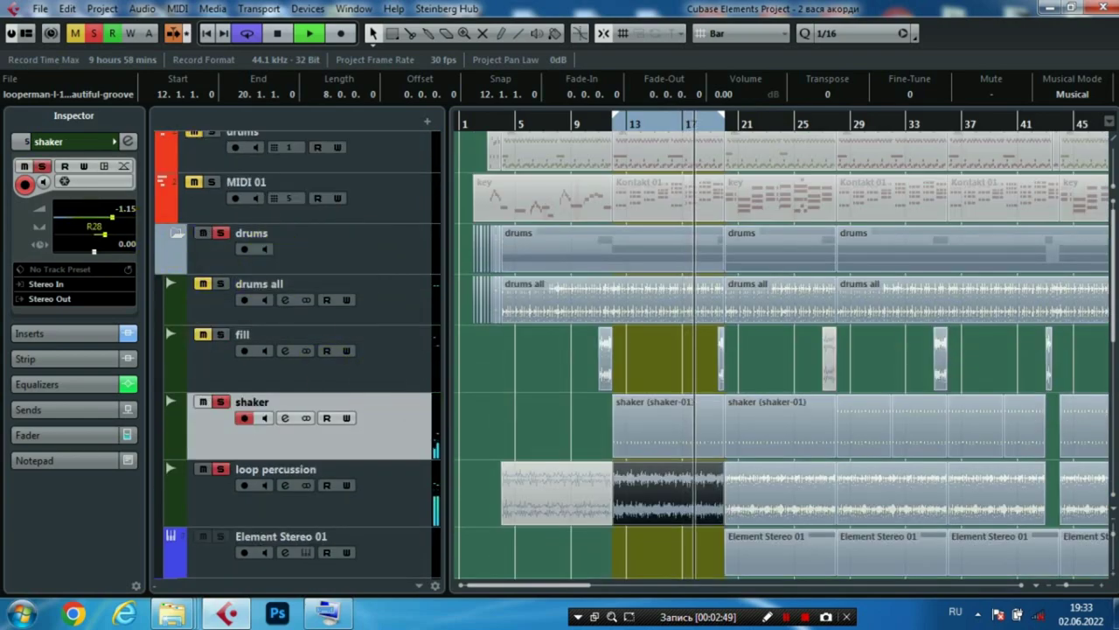
{"action": "left_click", "coordinate": [202, 284]}
{"action": "left_click", "coordinate": [202, 334]}
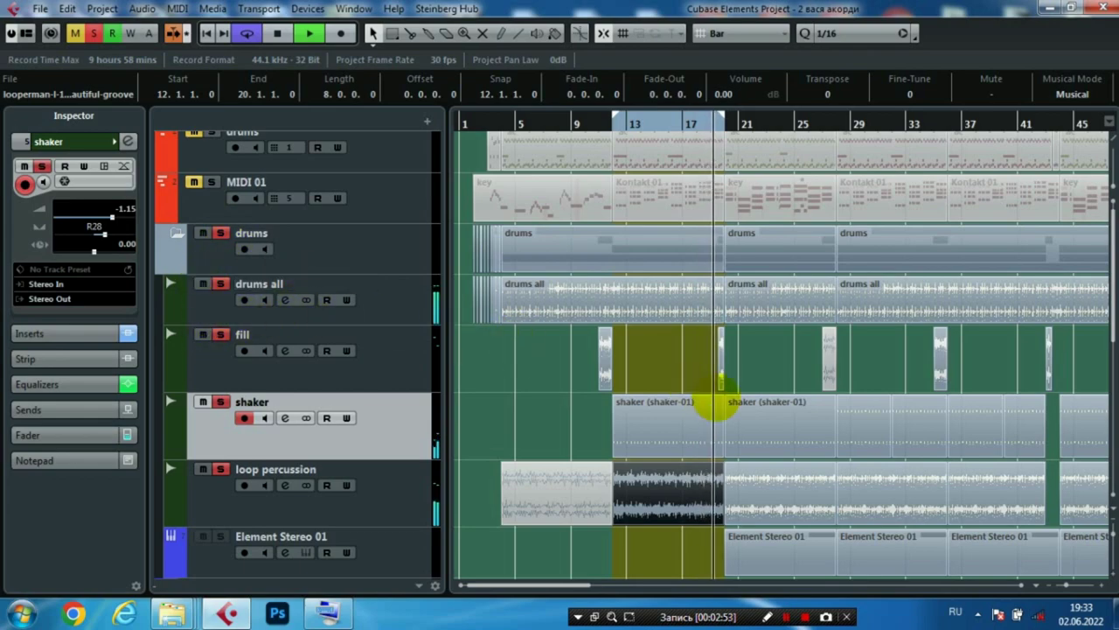
- Examine the ValhallaVintageVerb insert and the equalizer on the fill track's channel, then close the channel settings
{"action": "left_click_drag", "start_coordinate": [1067, 584], "coordinate": [1072, 584]}
{"action": "left_click", "coordinate": [411, 347]}
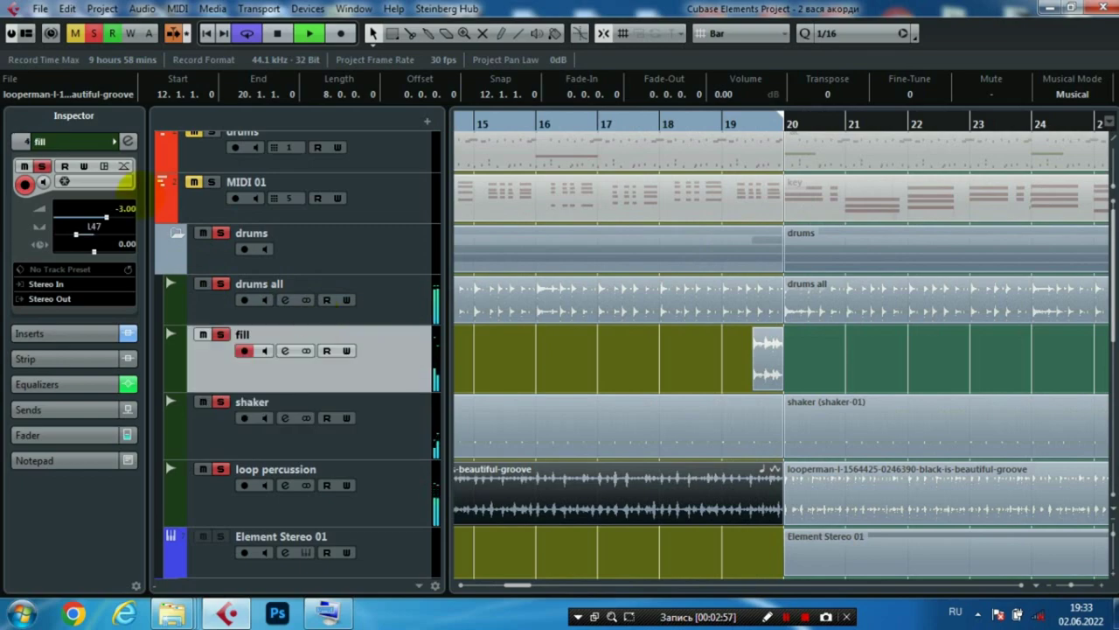
{"action": "left_click", "coordinate": [128, 141]}
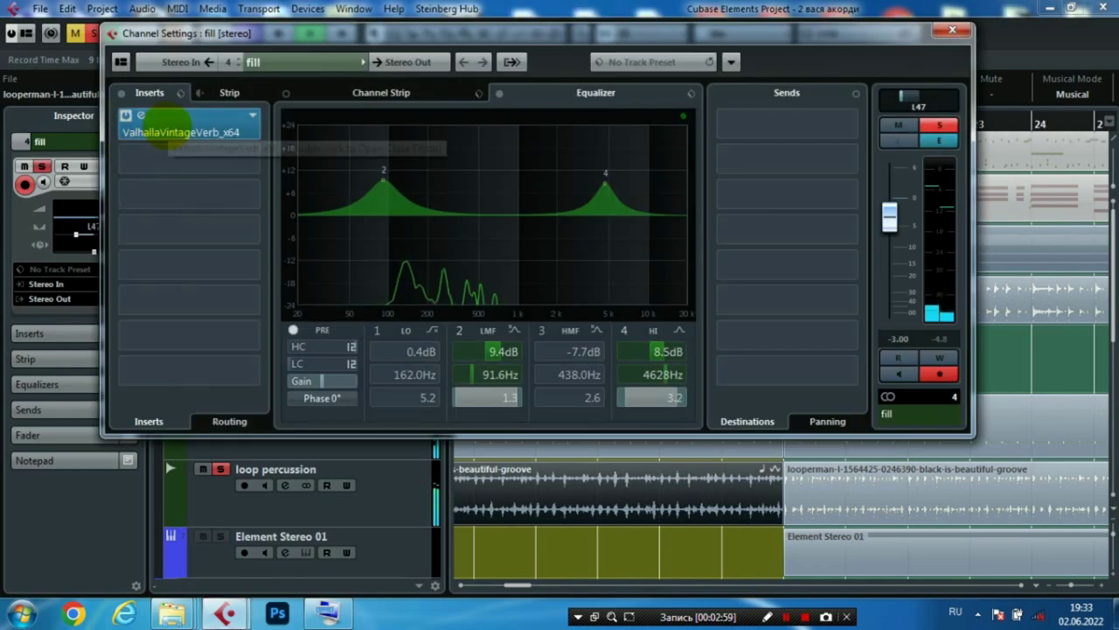
{"action": "double_click", "coordinate": [225, 131]}
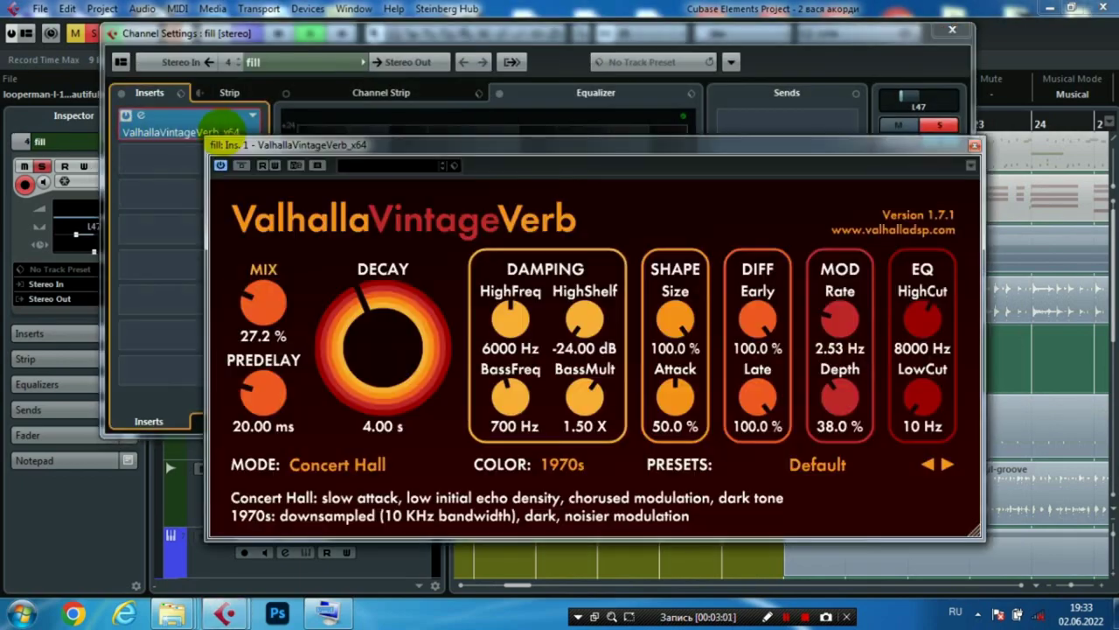
{"action": "left_click", "coordinate": [975, 145]}
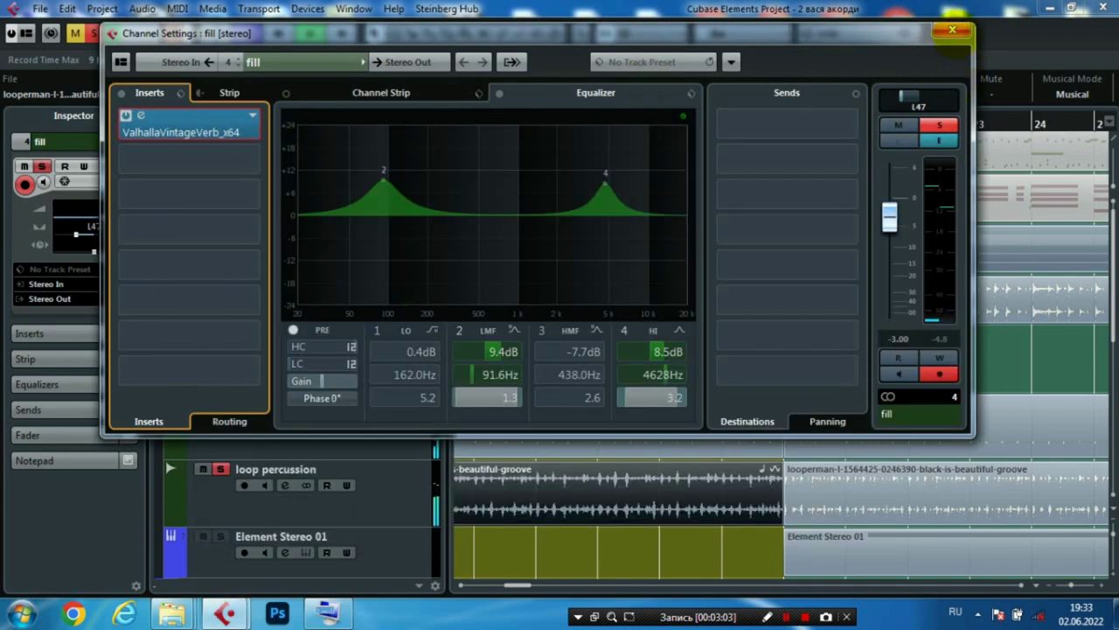
{"action": "left_click", "coordinate": [953, 32]}
- Rename the fill track as fill Timbales
{"action": "double_click", "coordinate": [283, 339]}
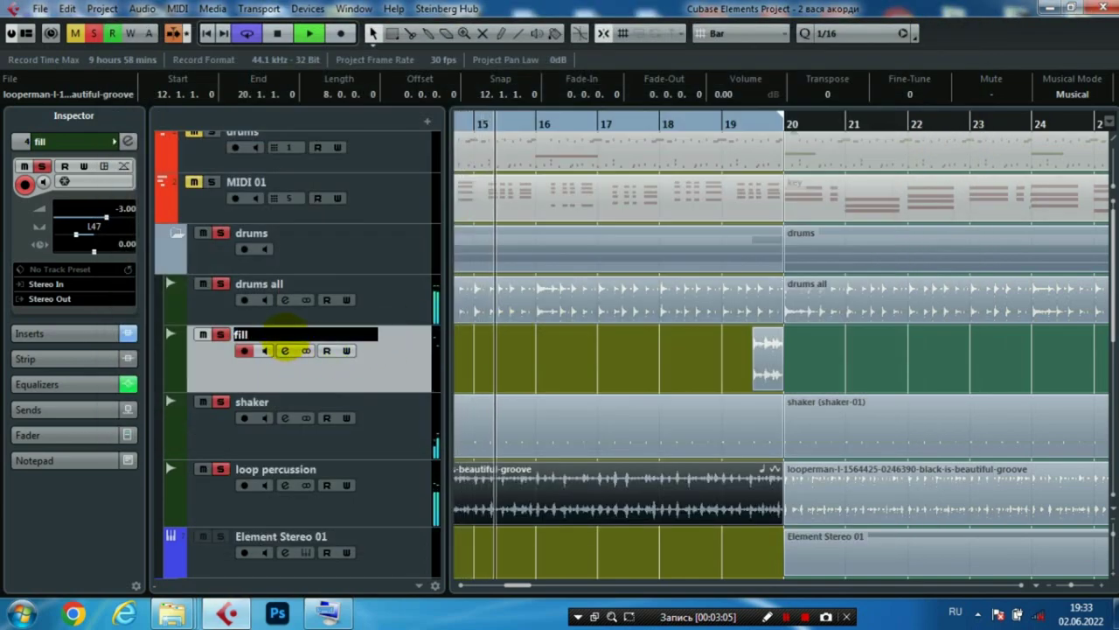
{"action": "key", "text": "alt+shift"}
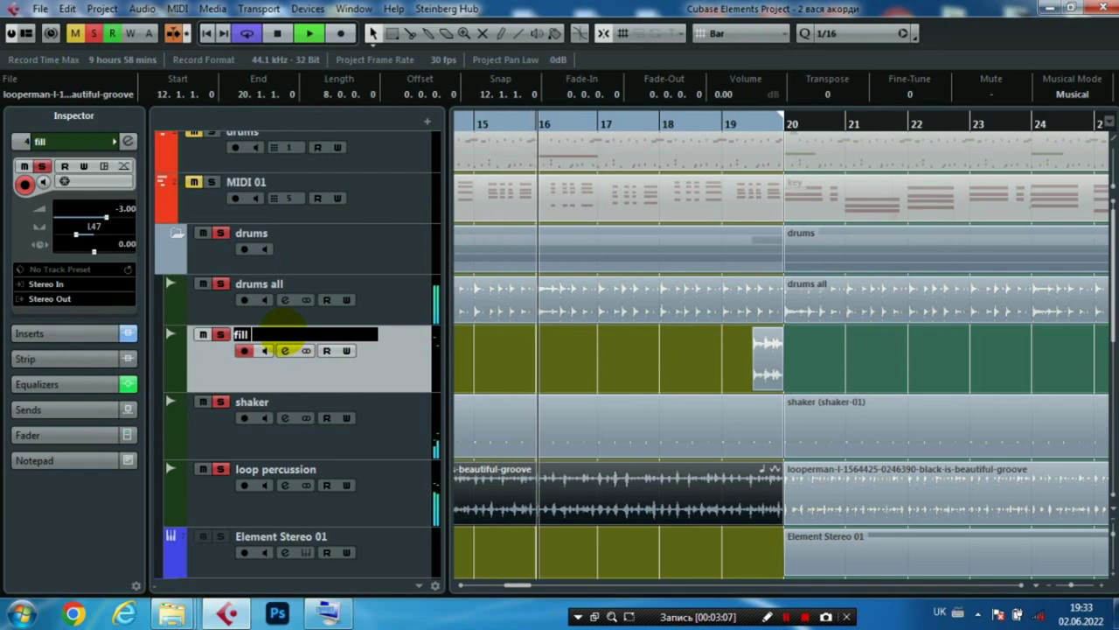
{"action": "key", "text": "alt+shift"}
{"action": "type", "text": "Timbales"}
{"action": "key", "text": "Return"}
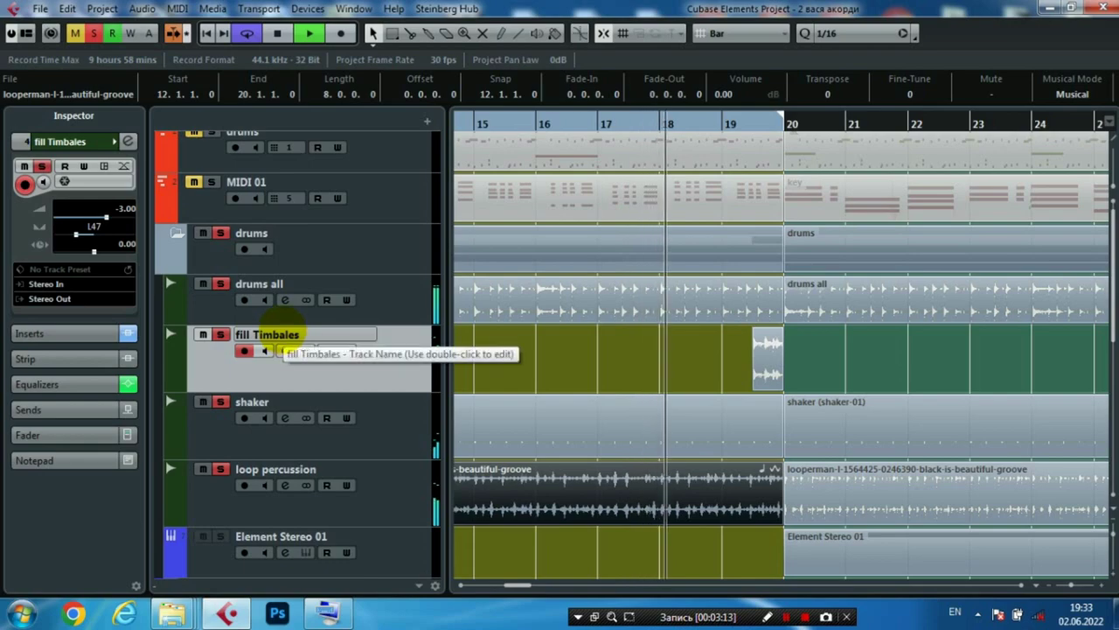
- Collapse the drums folder and solo the All gtr folder
{"action": "scroll", "coordinate": [671, 349], "scroll_direction": "up", "scroll_amount": 1}
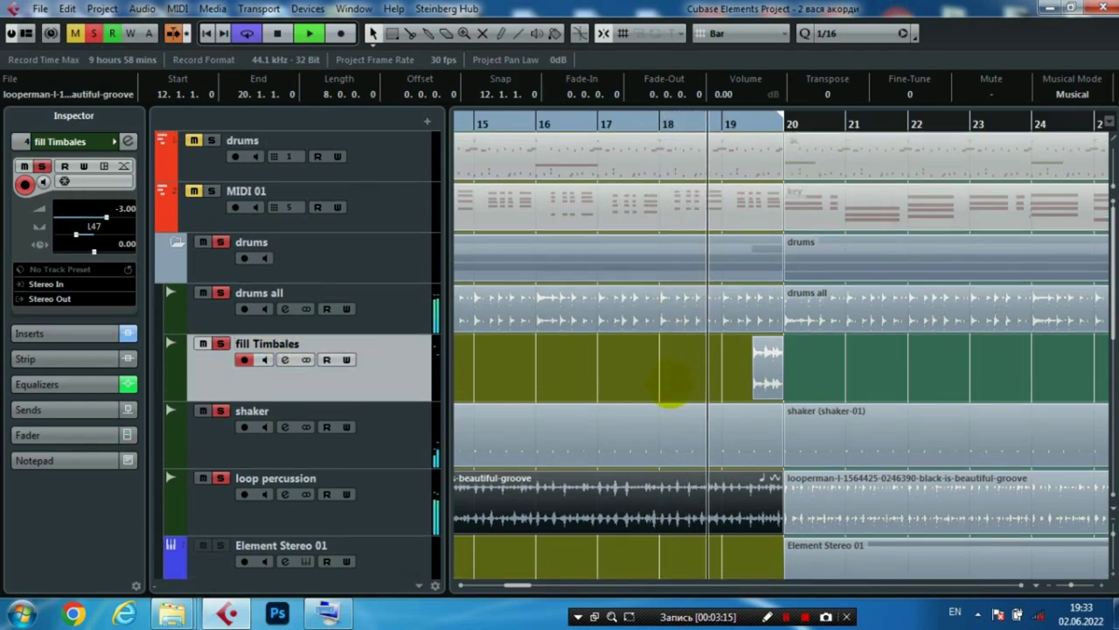
{"action": "scroll", "coordinate": [669, 381], "scroll_direction": "down", "scroll_amount": 2}
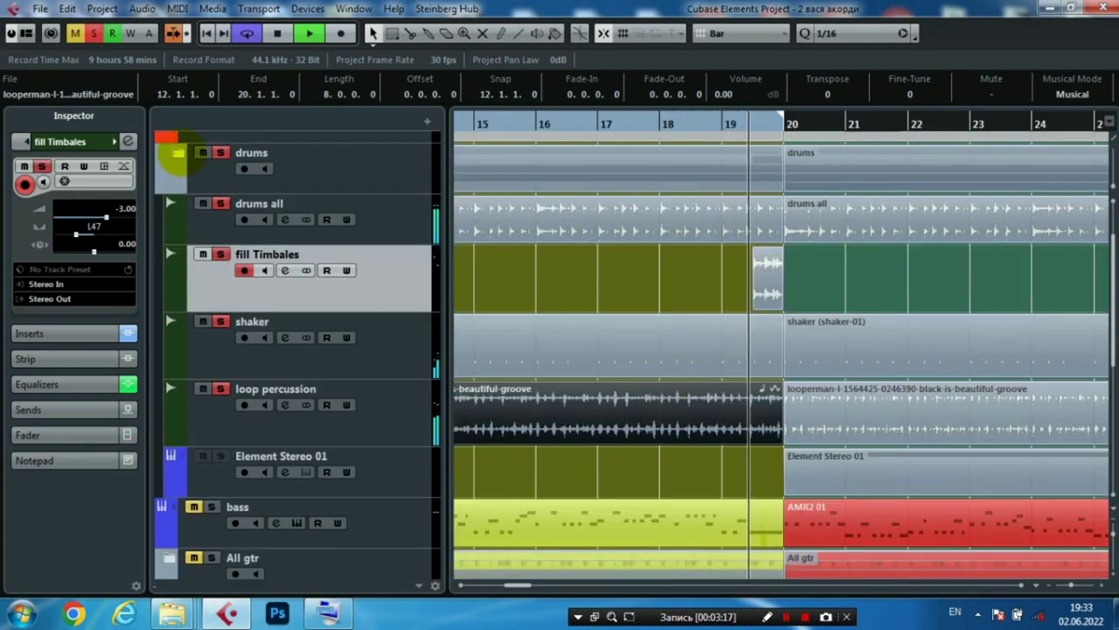
{"action": "left_click", "coordinate": [178, 154]}
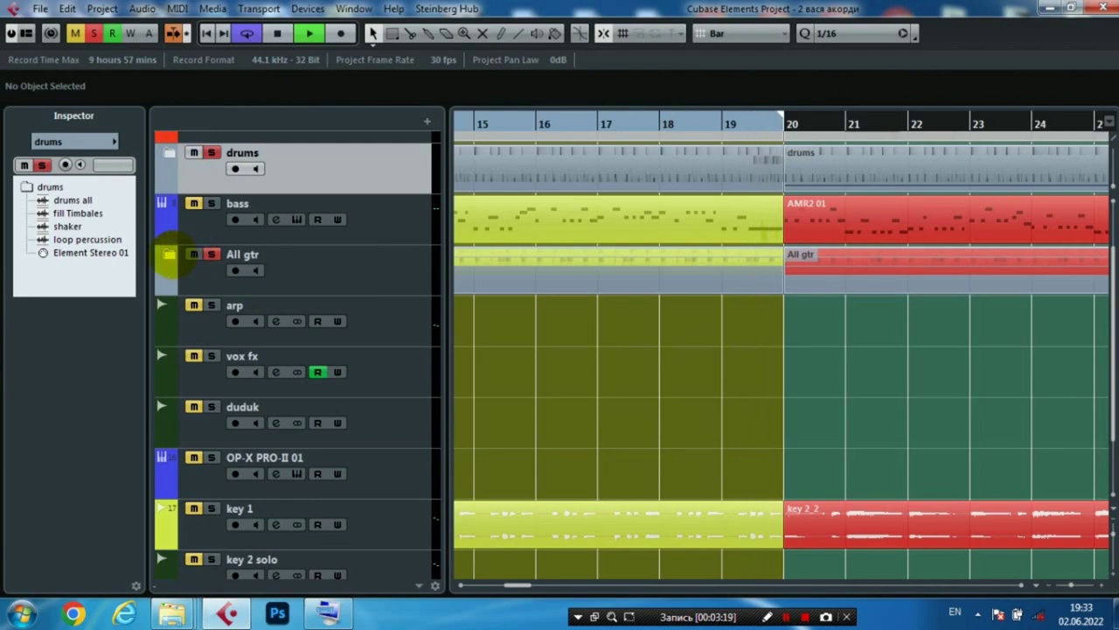
- Expand the All gtr folder and select the ac gtr 1 event spanning bars 12 to 20
{"action": "left_click", "coordinate": [169, 255]}
{"action": "left_click", "coordinate": [385, 313]}
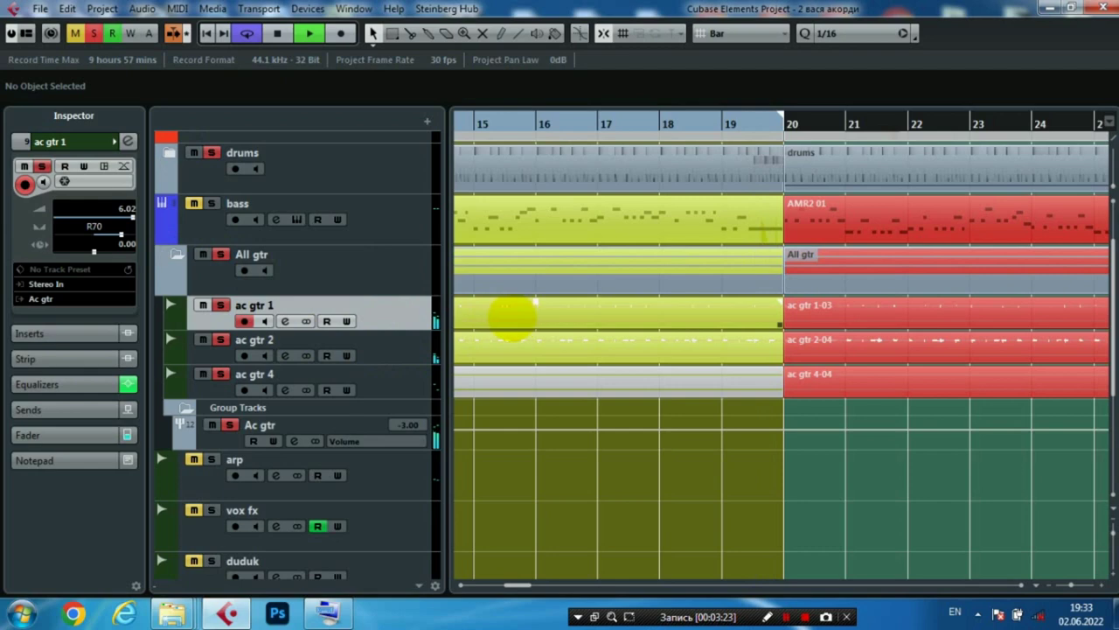
{"action": "left_click", "coordinate": [511, 318]}
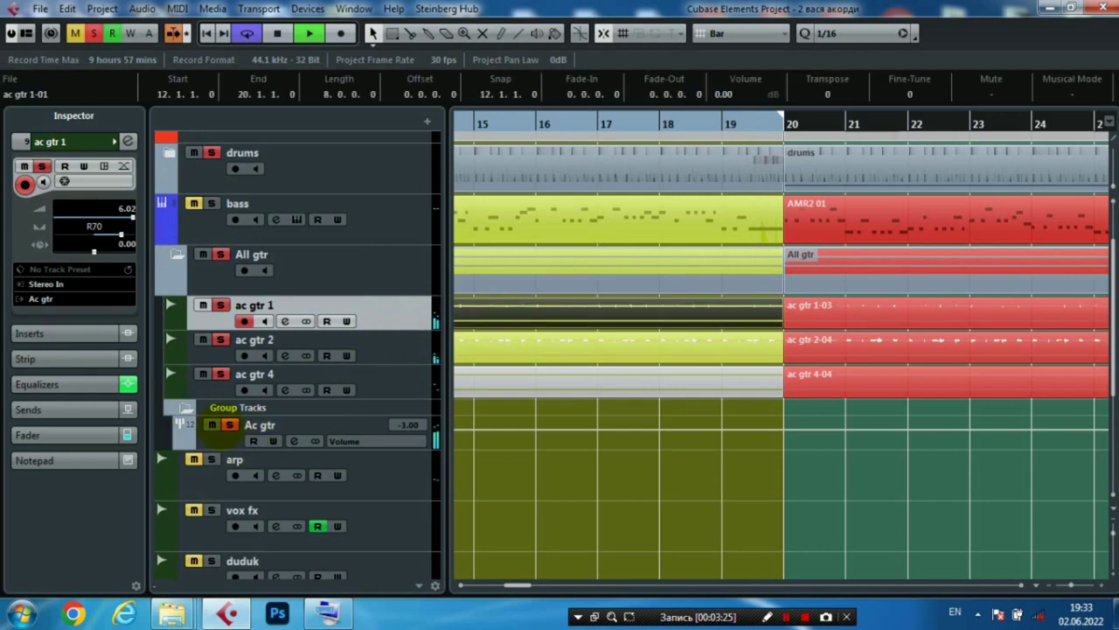
- Examine the CLA Guitars Stereo insert on the Ac gtr group track and the output routing of ac gtr 1
{"action": "left_click", "coordinate": [266, 428]}
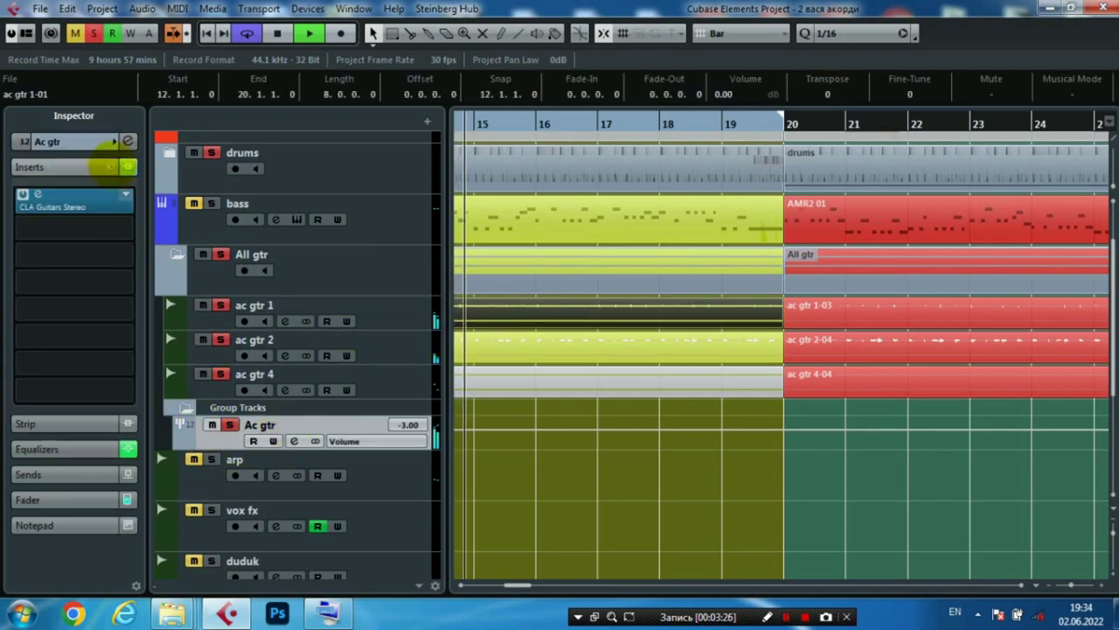
{"action": "left_click", "coordinate": [114, 199]}
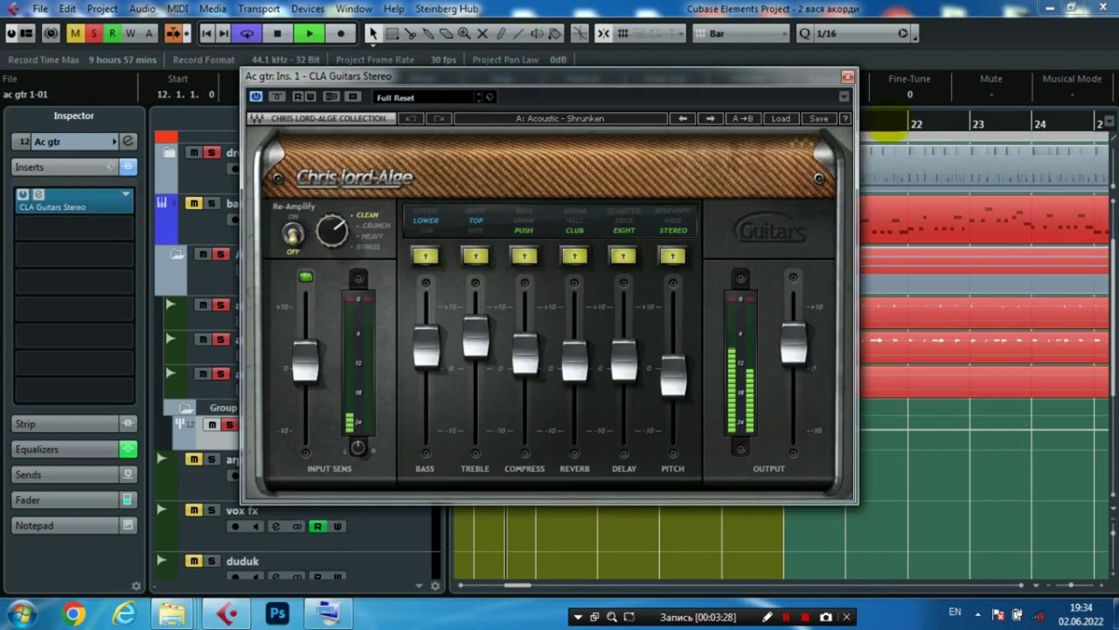
{"action": "left_click_drag", "start_coordinate": [741, 75], "coordinate": [1019, 135]}
{"action": "left_click", "coordinate": [392, 310]}
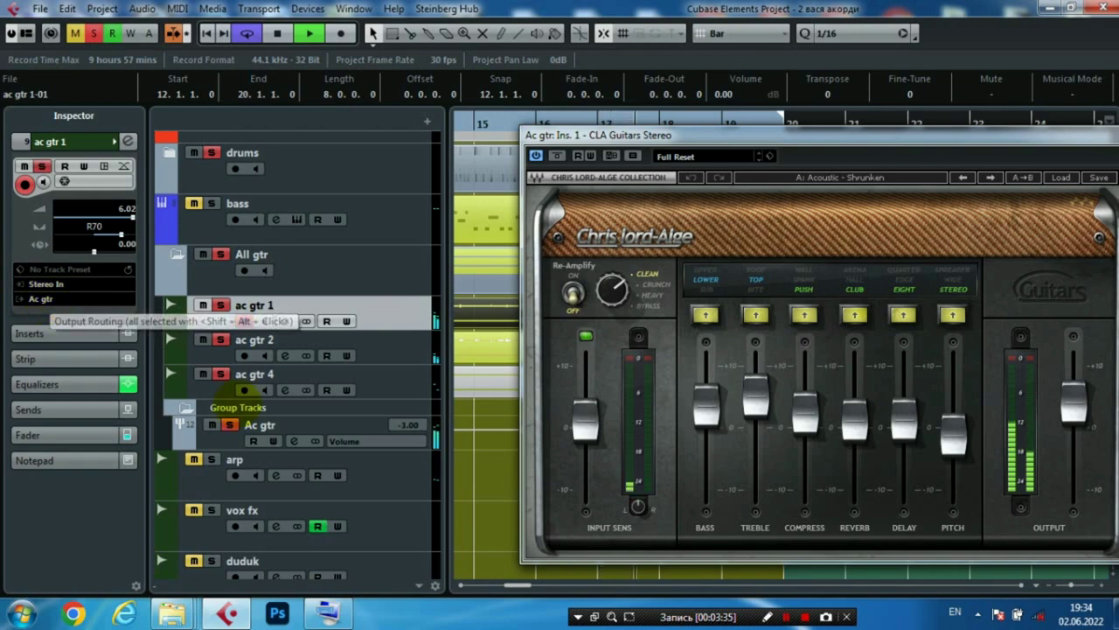
- Rename the Ac gtr group track as All ac gtr and close the CLA Guitars plug-in window
{"action": "left_click", "coordinate": [292, 427]}
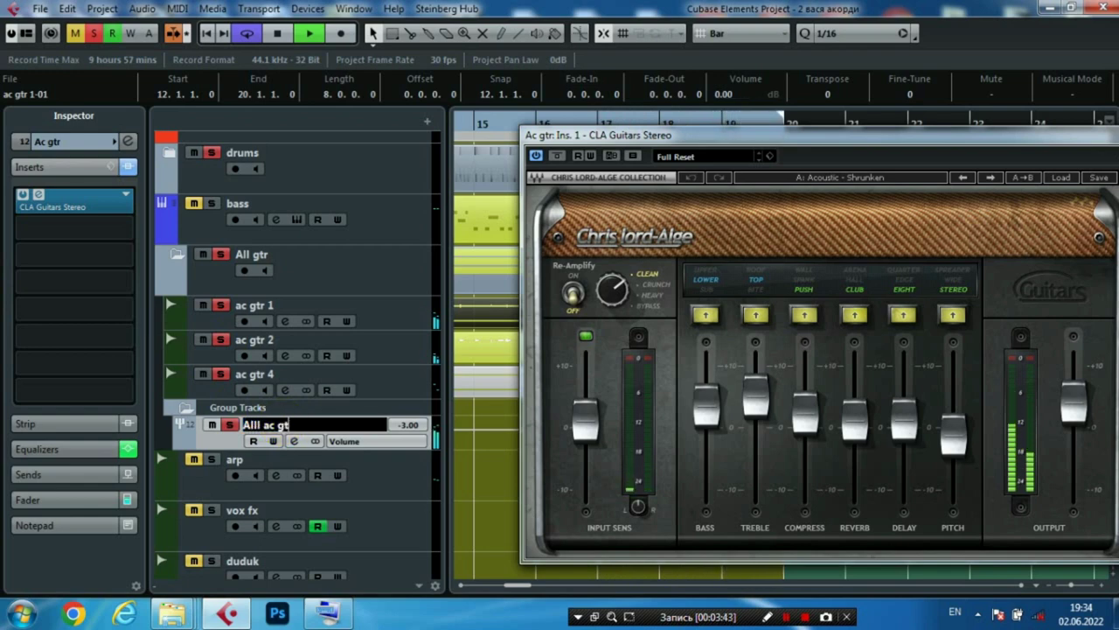
{"action": "key", "text": "Return"}
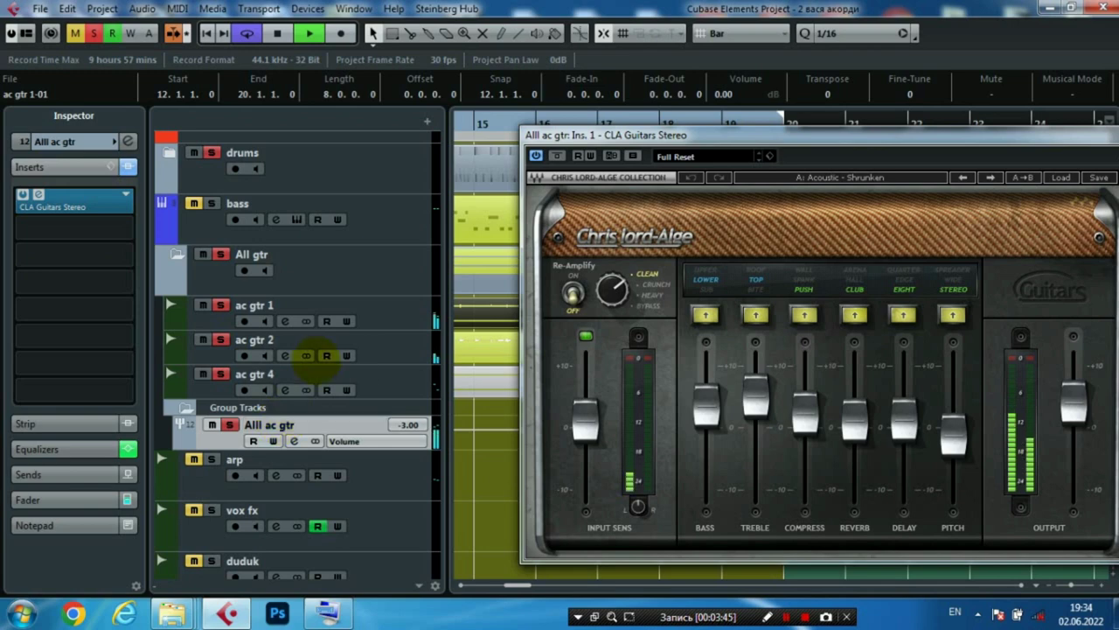
{"action": "left_click", "coordinate": [246, 405]}
{"action": "left_click", "coordinate": [262, 419]}
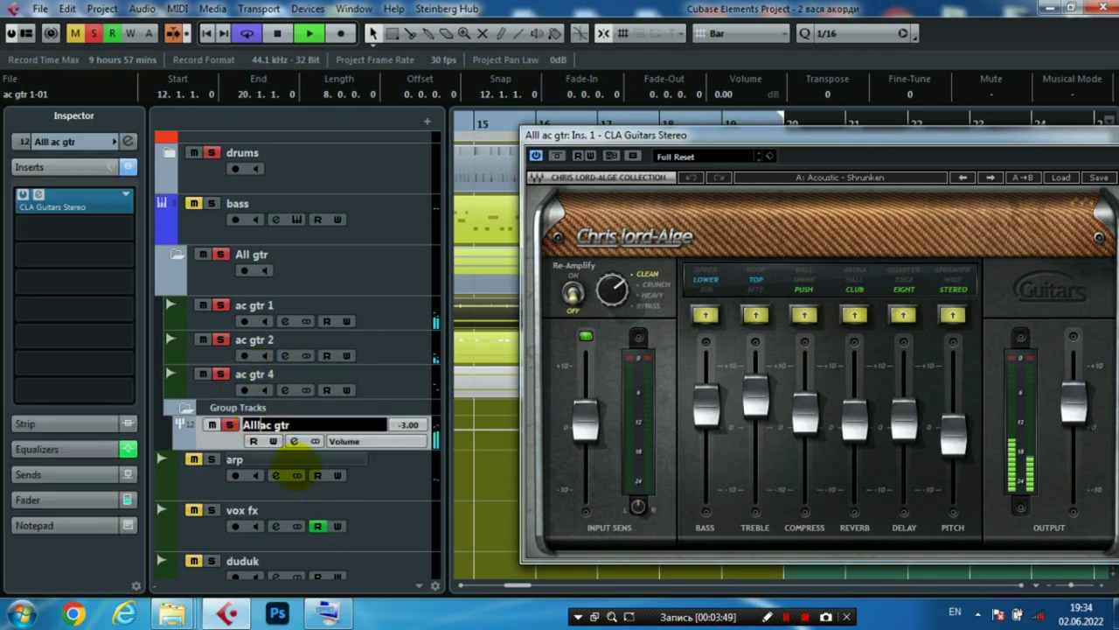
{"action": "key", "text": "BackSpace"}
{"action": "key", "text": "Return"}
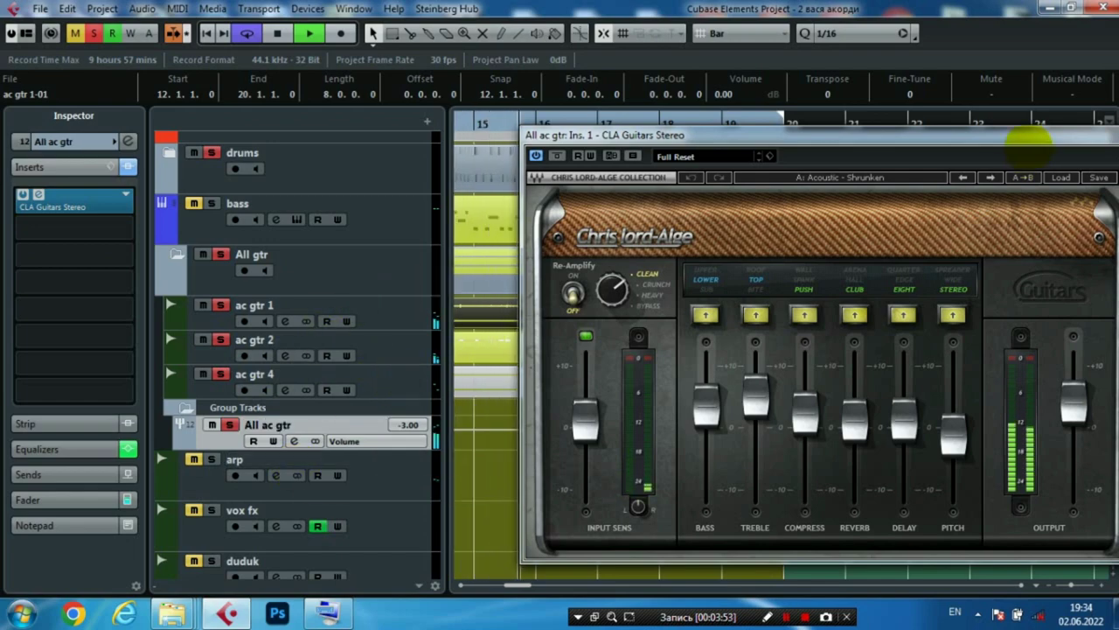
{"action": "left_click_drag", "start_coordinate": [1034, 137], "coordinate": [638, 206]}
{"action": "left_click", "coordinate": [731, 212]}
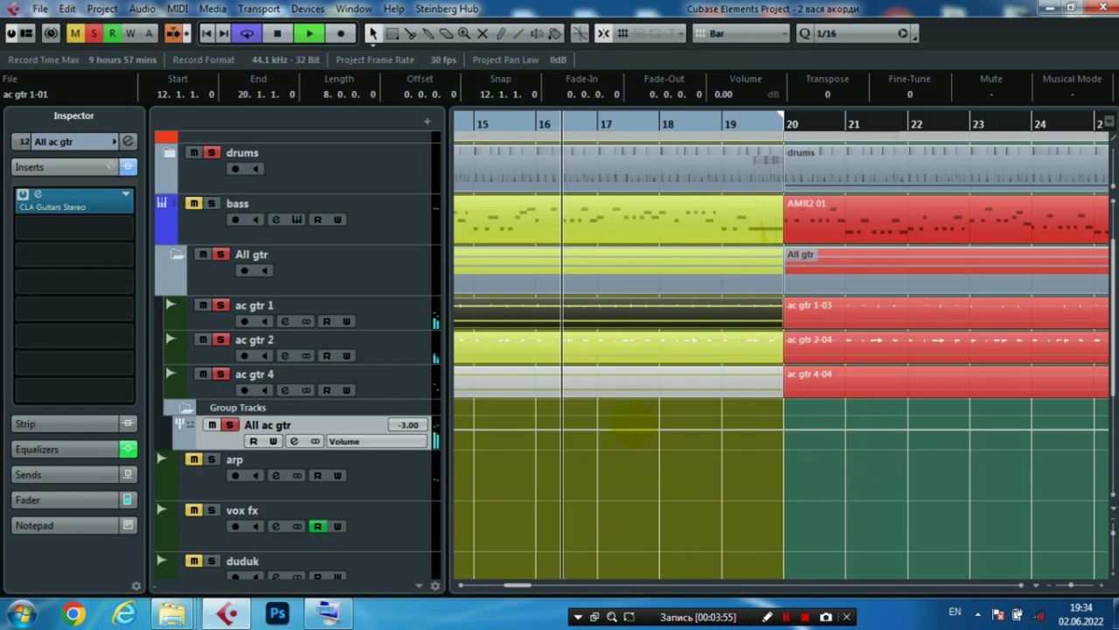
- Unmute the ac gtr 4 event spanning bars 12 to 20 and review the acoustic guitar tracks, including the ac gtr 1 channel equalizer
{"action": "right_click", "coordinate": [632, 385]}
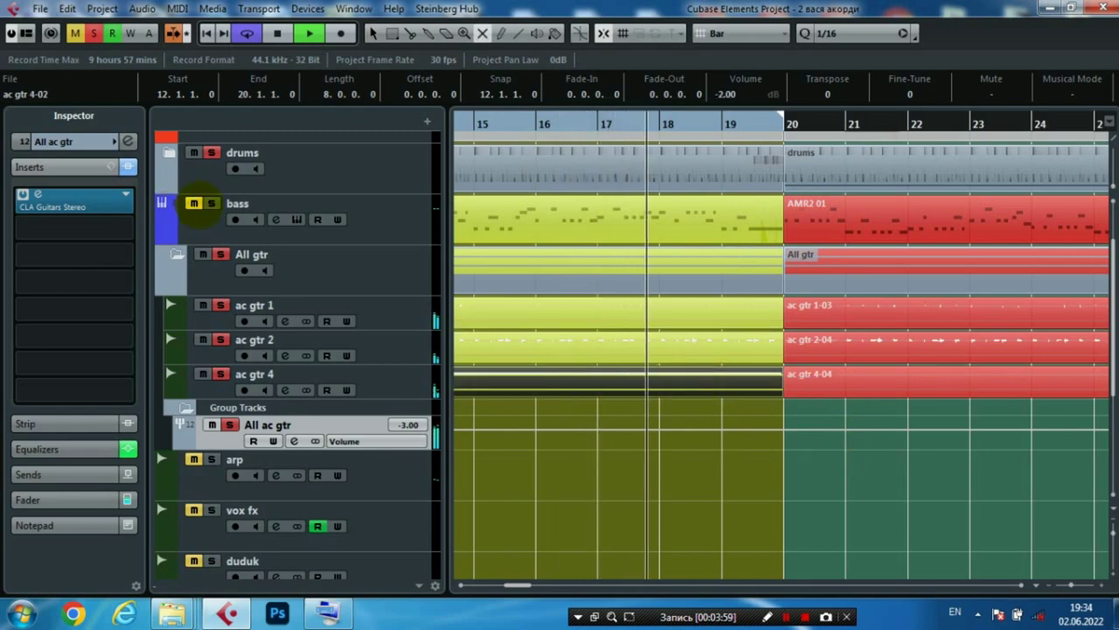
{"action": "left_click", "coordinate": [416, 377]}
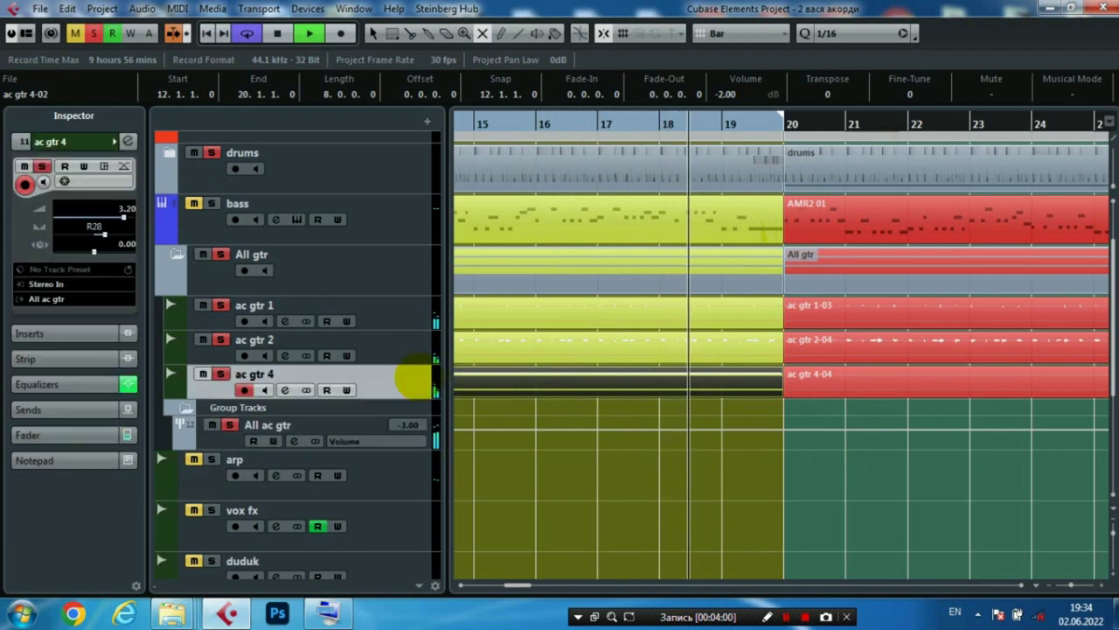
{"action": "left_click", "coordinate": [389, 346]}
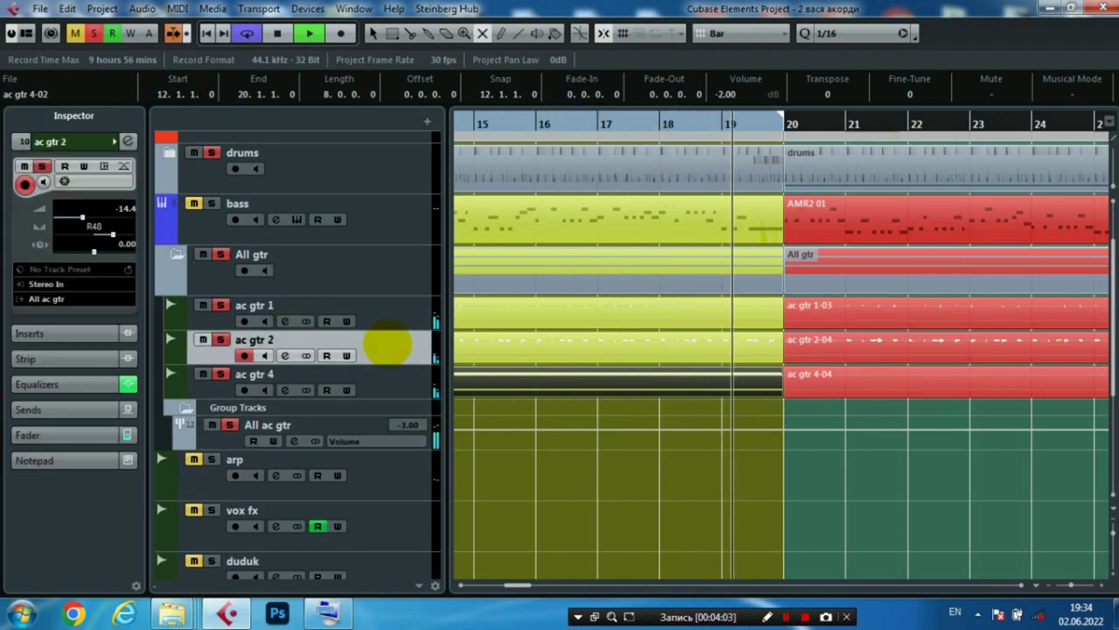
{"action": "left_click", "coordinate": [384, 315]}
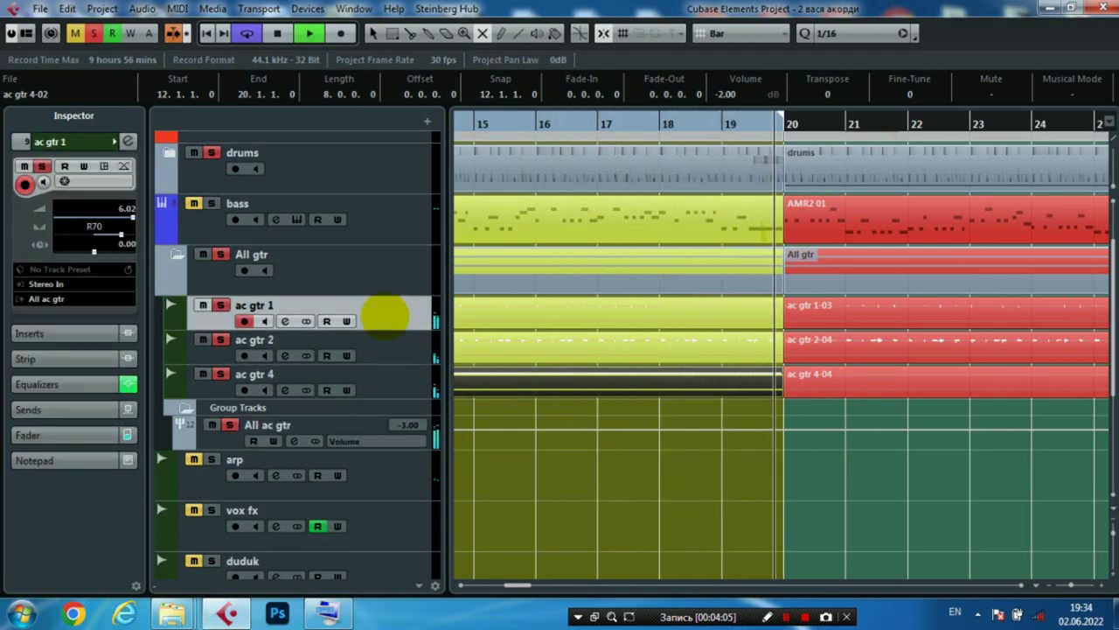
{"action": "left_click", "coordinate": [128, 141]}
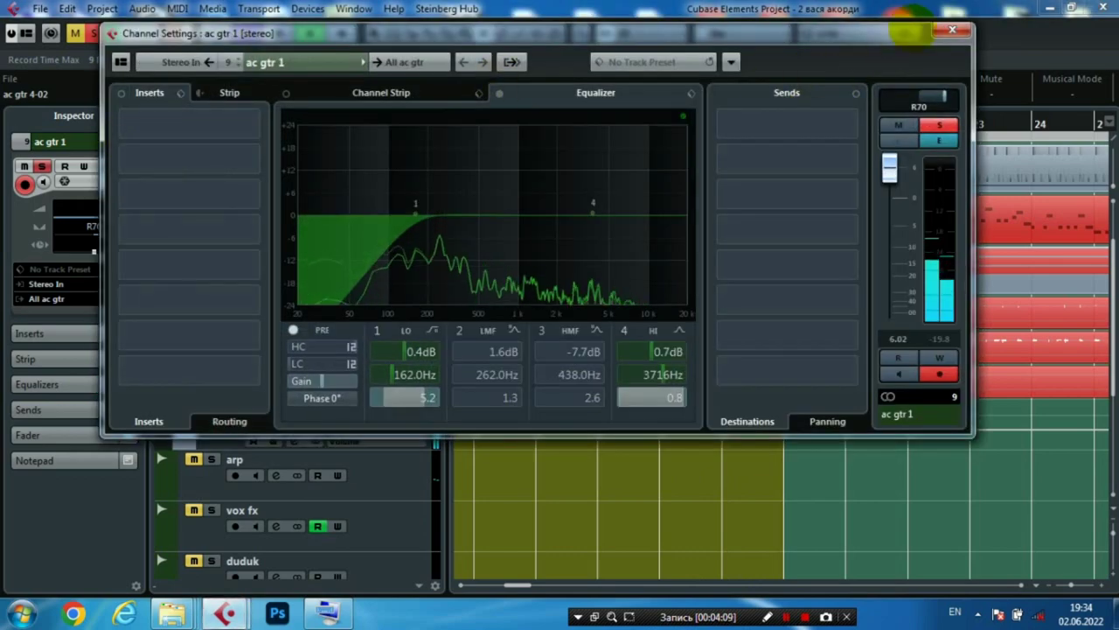
{"action": "left_click", "coordinate": [952, 30]}
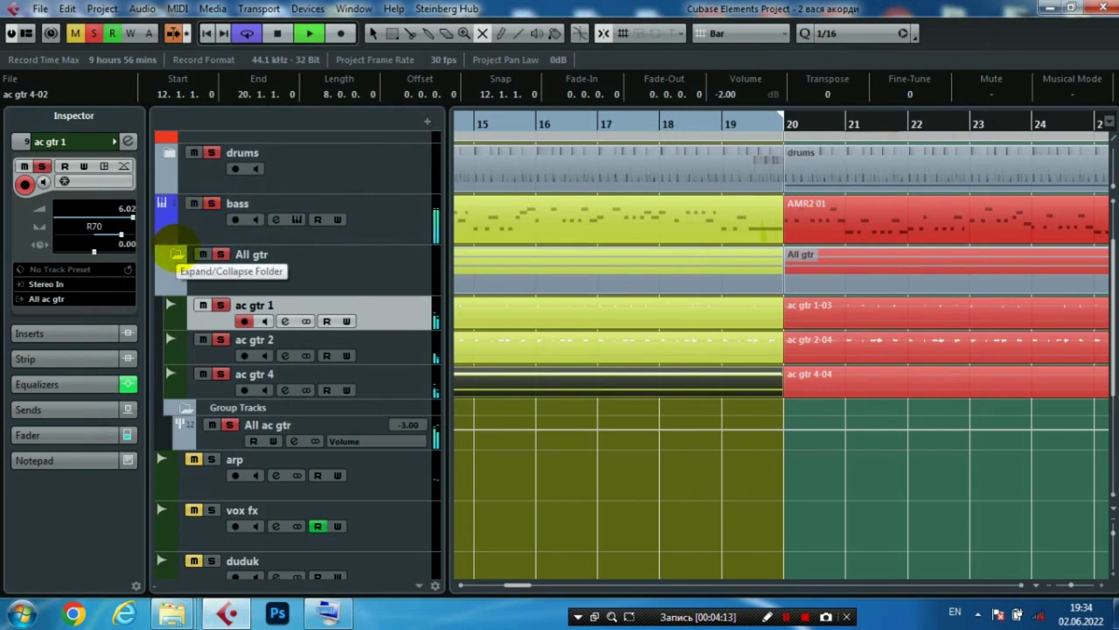
- Solo the bass track and collapse the All gtr folder
{"action": "left_click", "coordinate": [175, 253]}
{"action": "scroll", "coordinate": [297, 350], "scroll_direction": "up", "scroll_amount": 2}
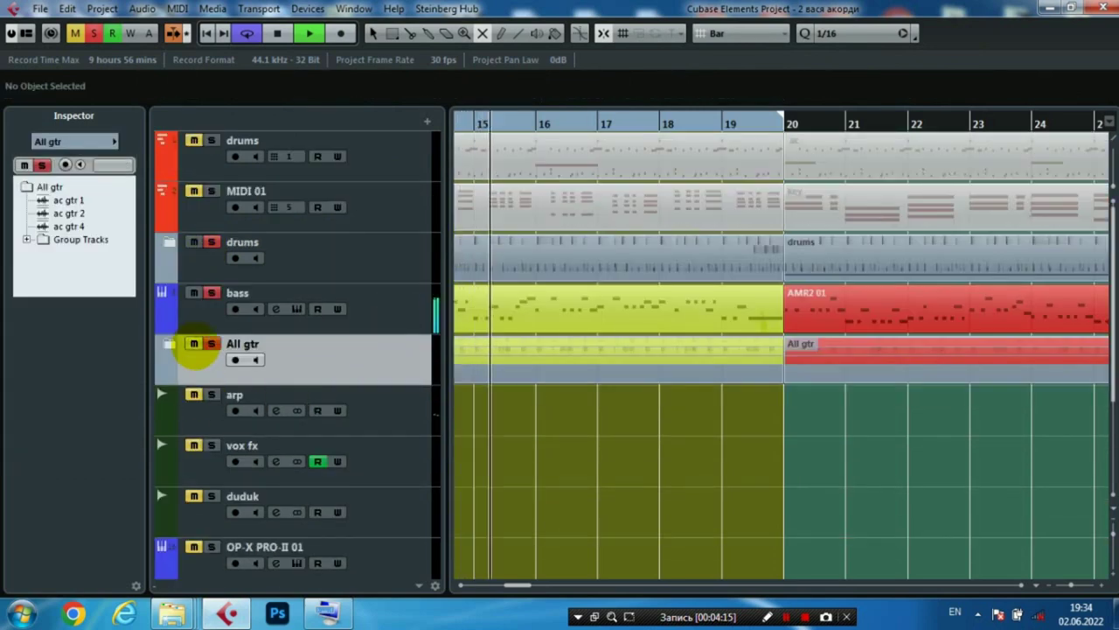
- Examine the bass track's DUNE 2 instrument patch and its channel equalizer, then close both windows
{"action": "left_click", "coordinate": [385, 306]}
{"action": "left_click", "coordinate": [128, 313]}
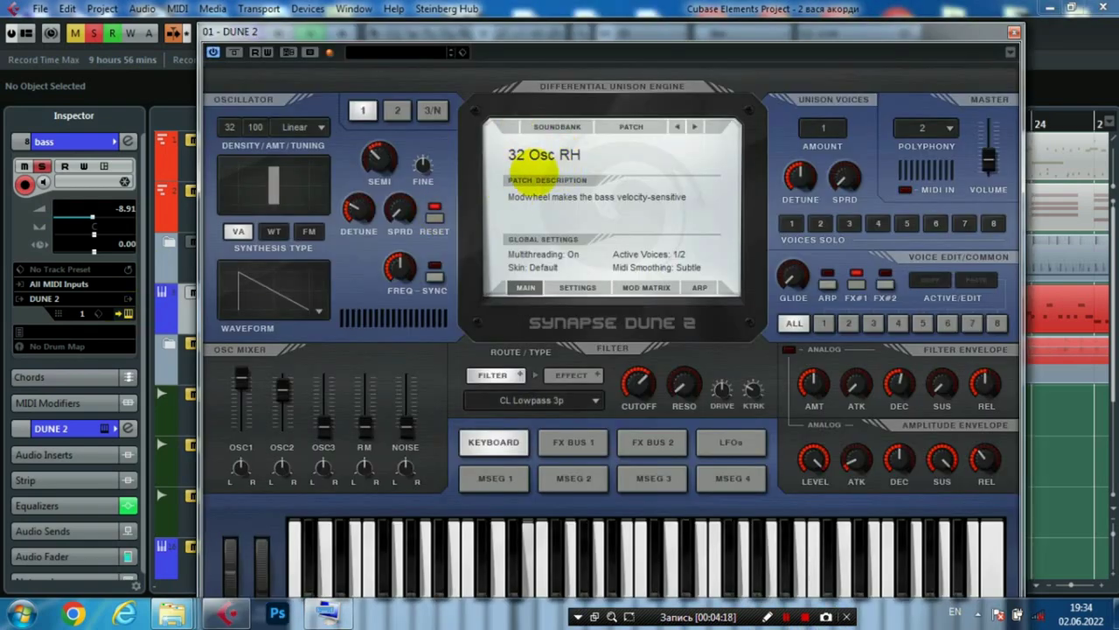
{"action": "left_click", "coordinate": [129, 140]}
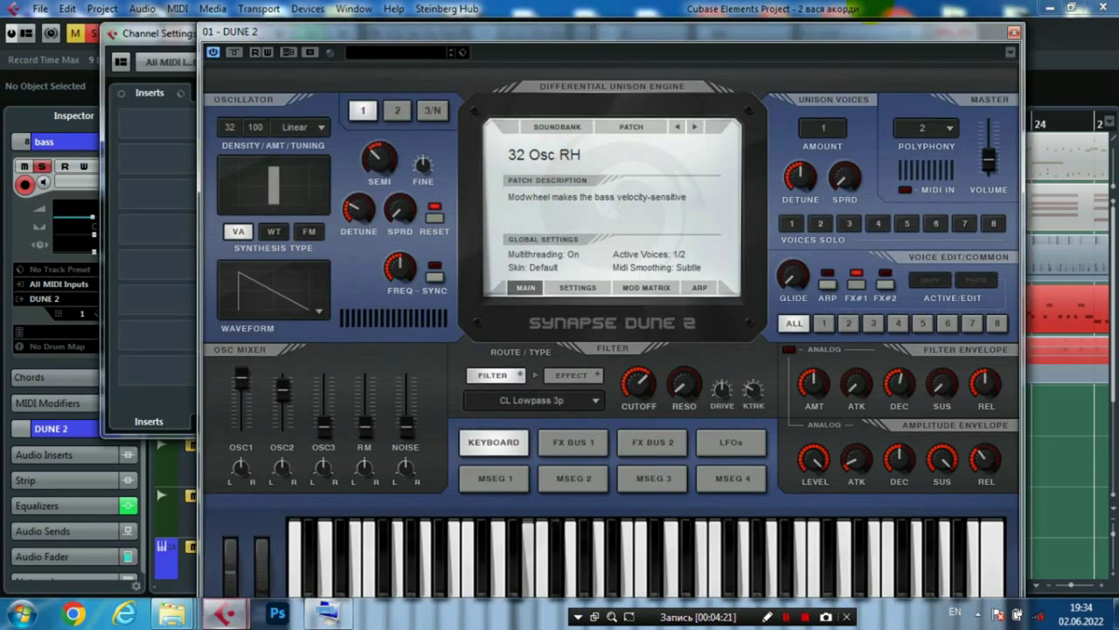
{"action": "left_click", "coordinate": [1014, 33]}
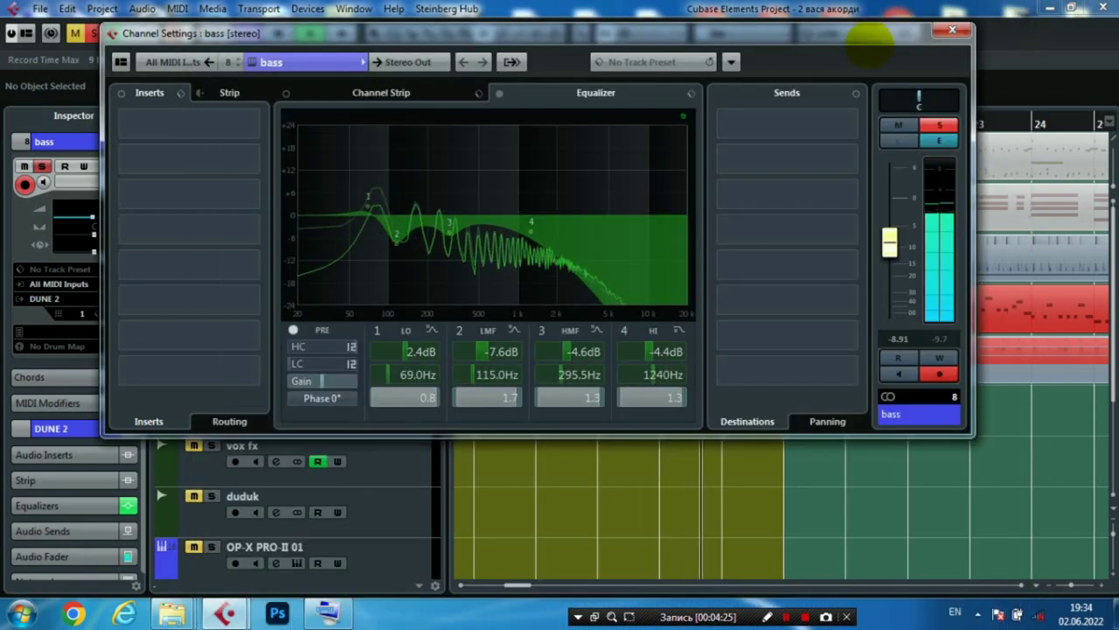
{"action": "left_click", "coordinate": [952, 30]}
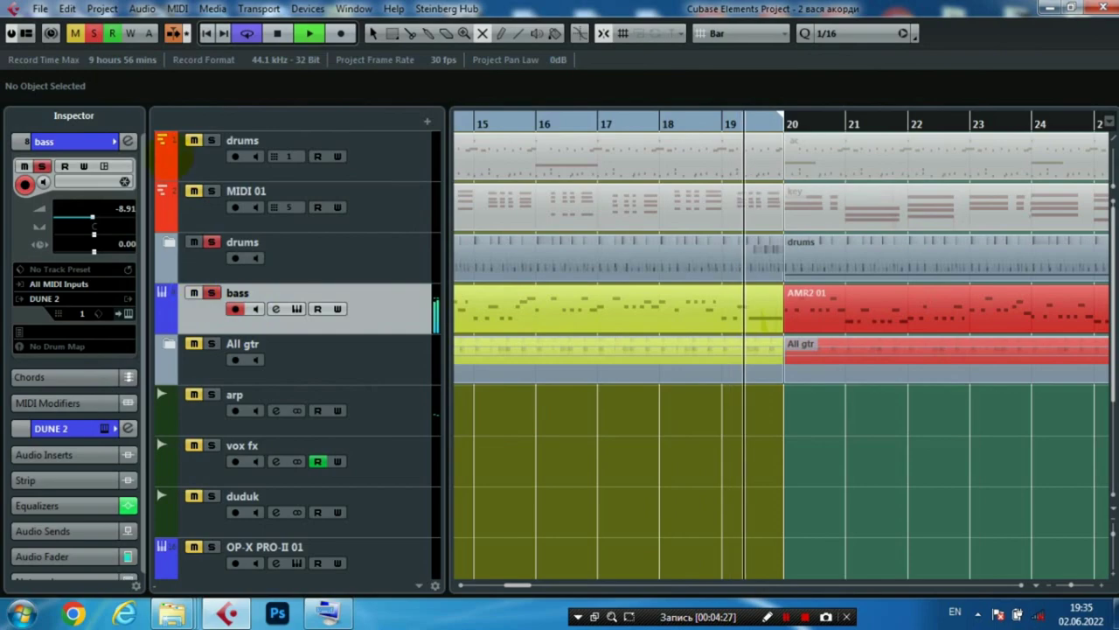
- Deactivate all solo states and select the ac event spanning bars 28 to 36 on the drums MIDI track
{"action": "left_click", "coordinate": [94, 33]}
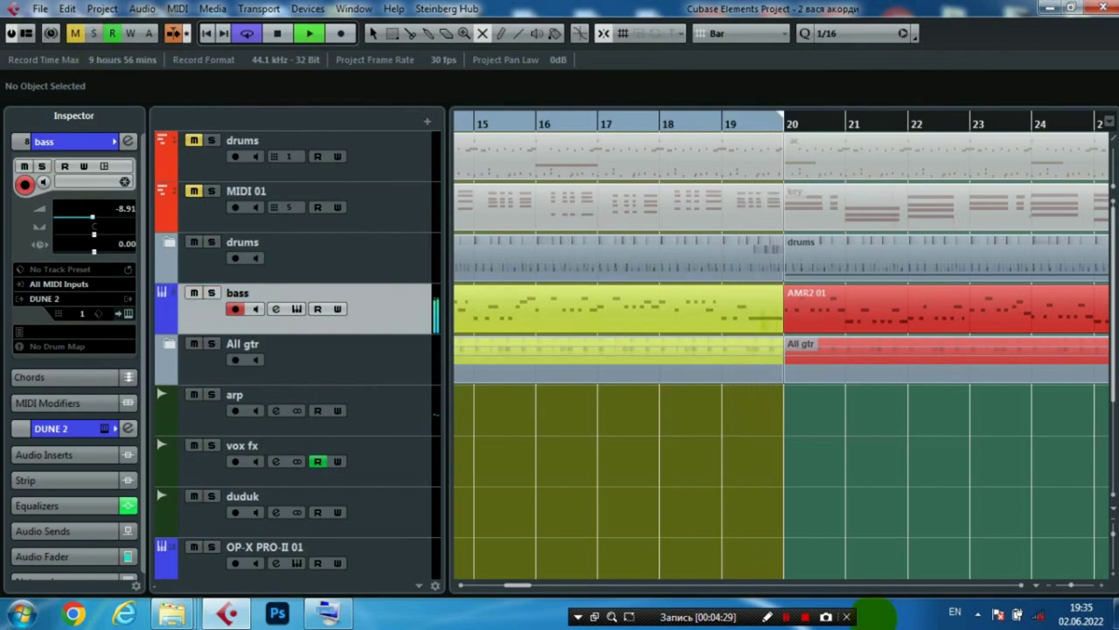
{"action": "left_click_drag", "start_coordinate": [1071, 584], "coordinate": [1063, 584]}
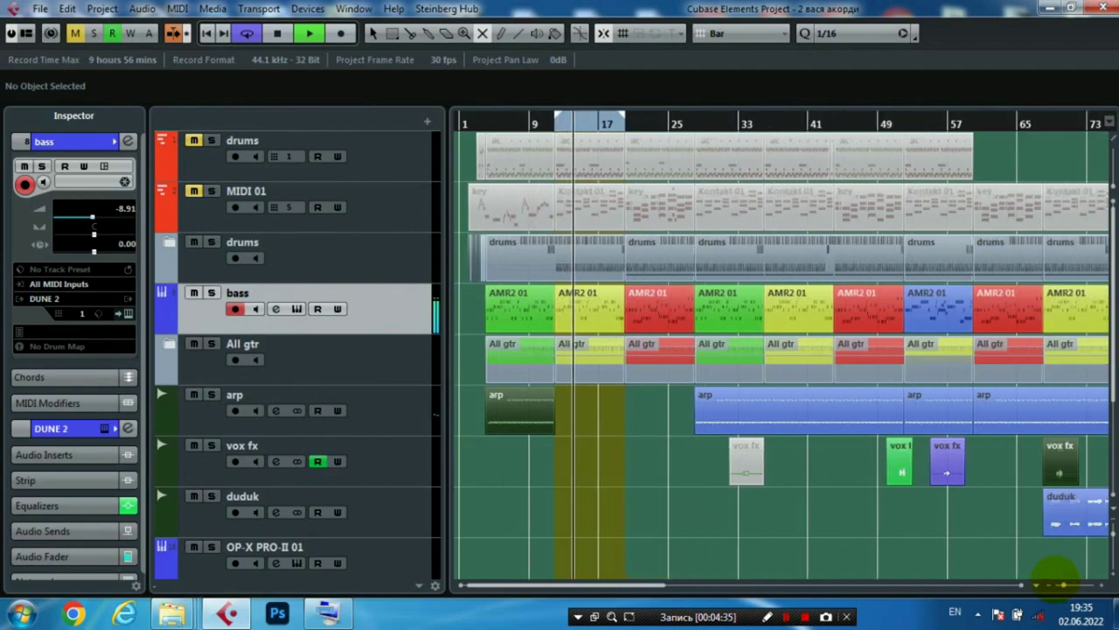
{"action": "left_click", "coordinate": [723, 166]}
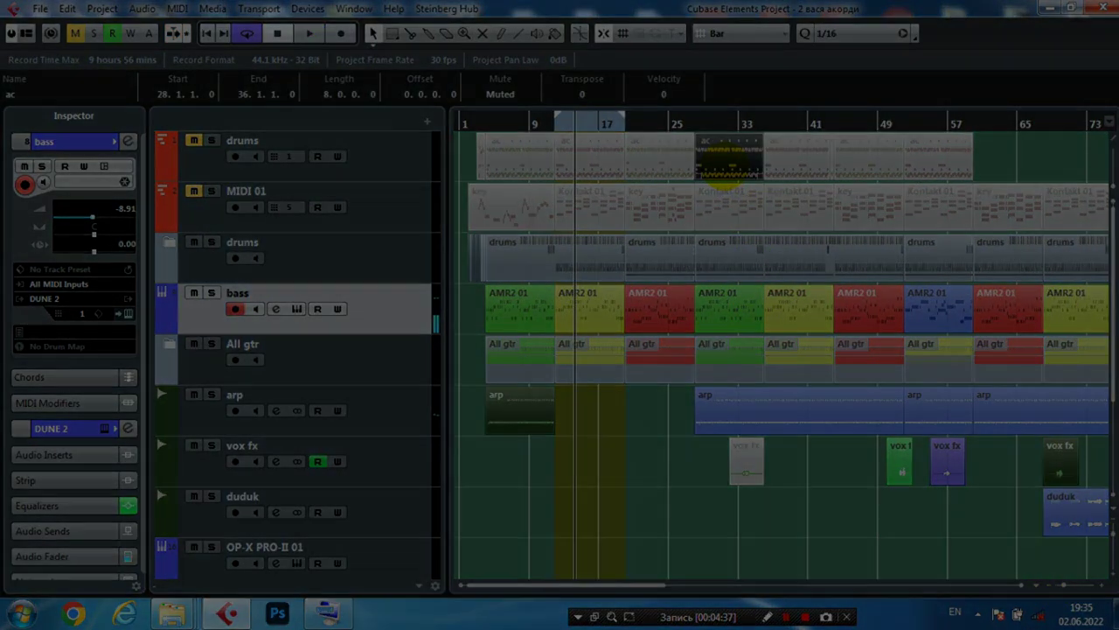